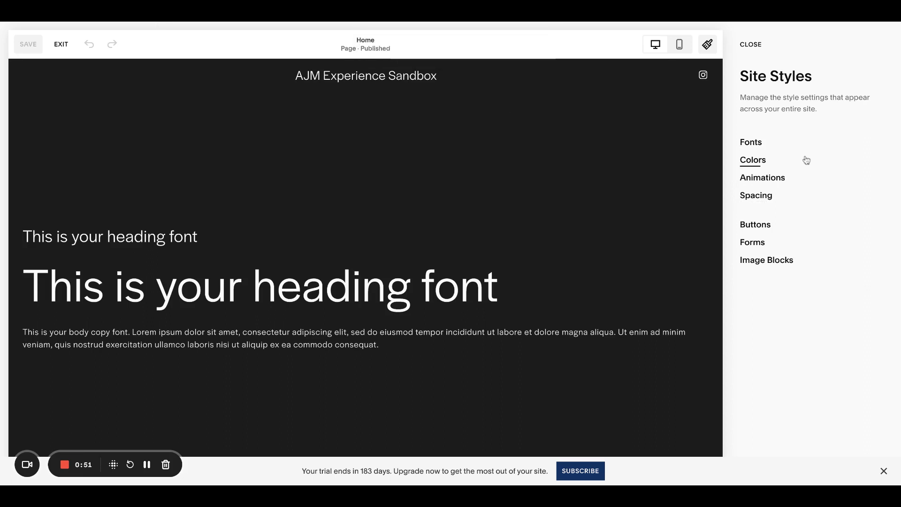
Replace the Halyard Display heading family with Ainsdale, chosen from the full font list
click(772, 146)
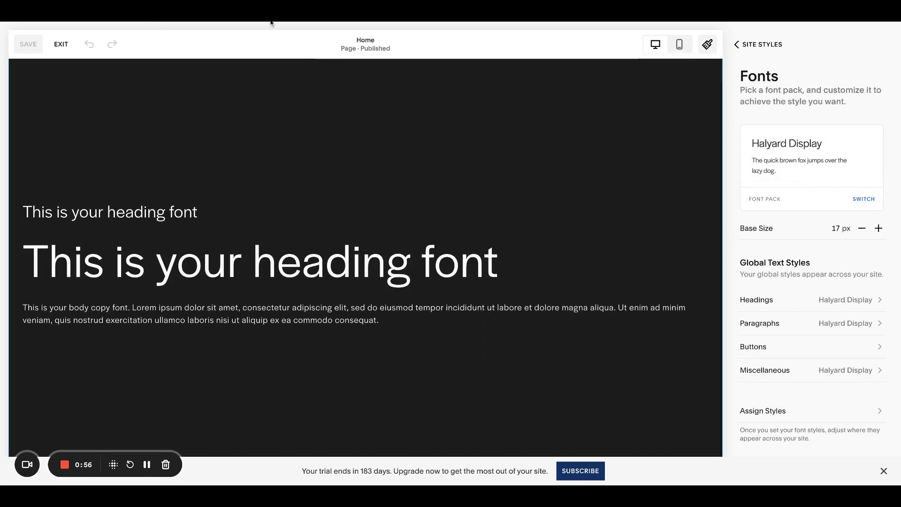
scroll(878, 264, down, 1)
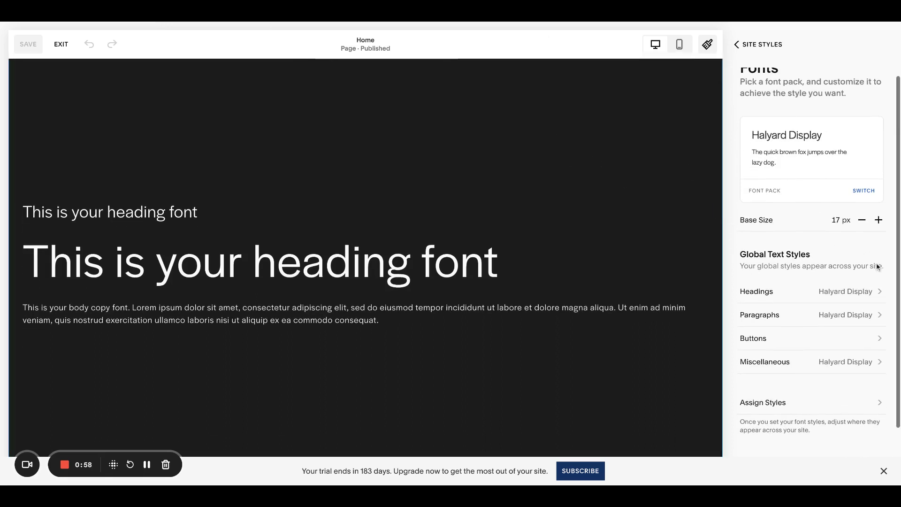
scroll(877, 264, up, 1)
scroll(877, 263, down, 1)
click(855, 292)
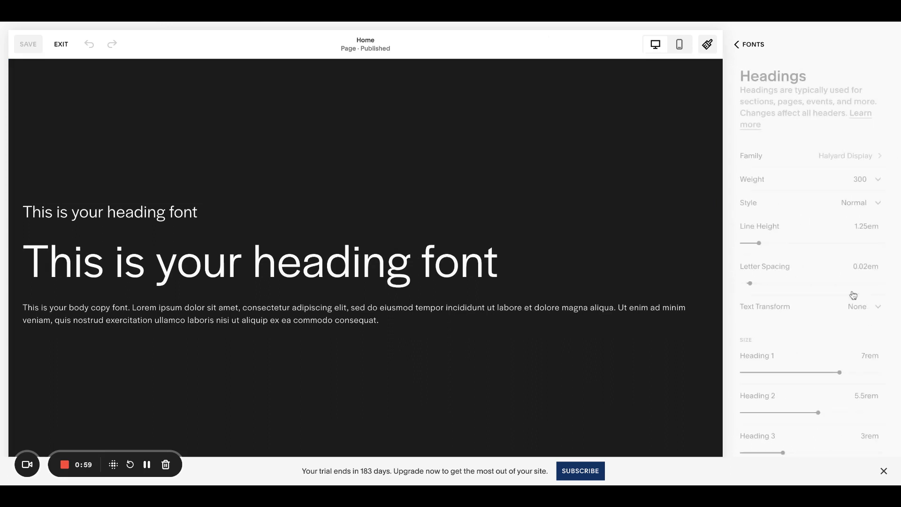
click(835, 156)
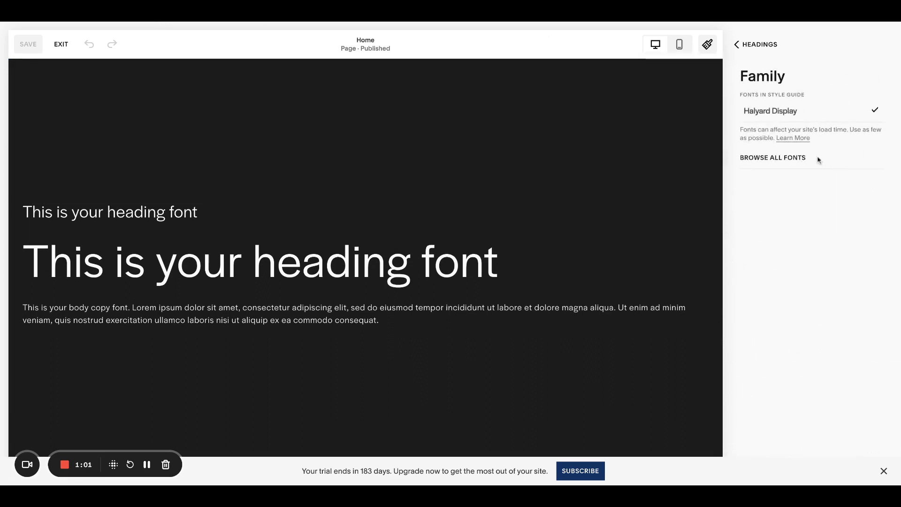
click(800, 159)
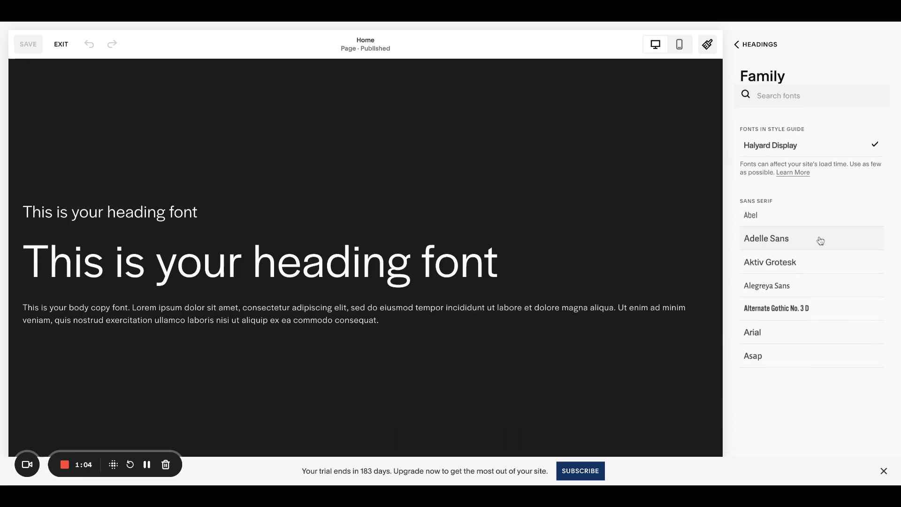
scroll(820, 241, down, 5)
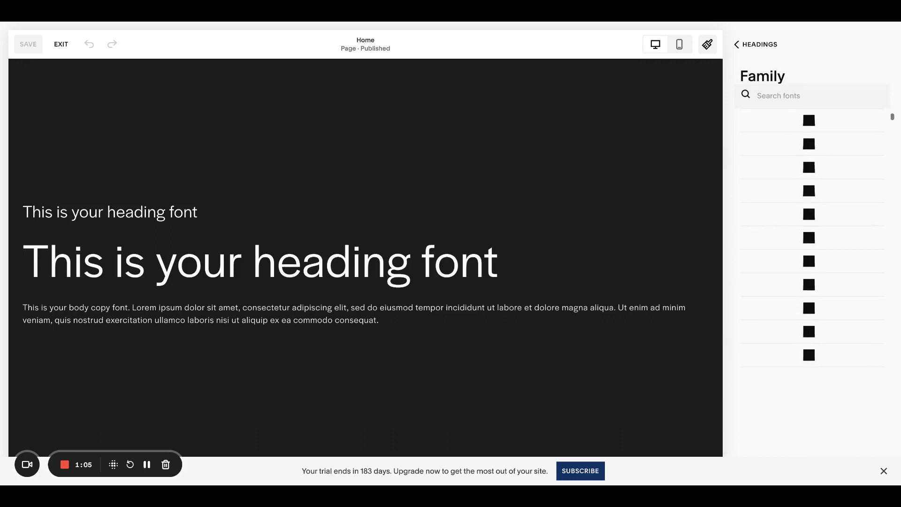
scroll(813, 240, down, 5)
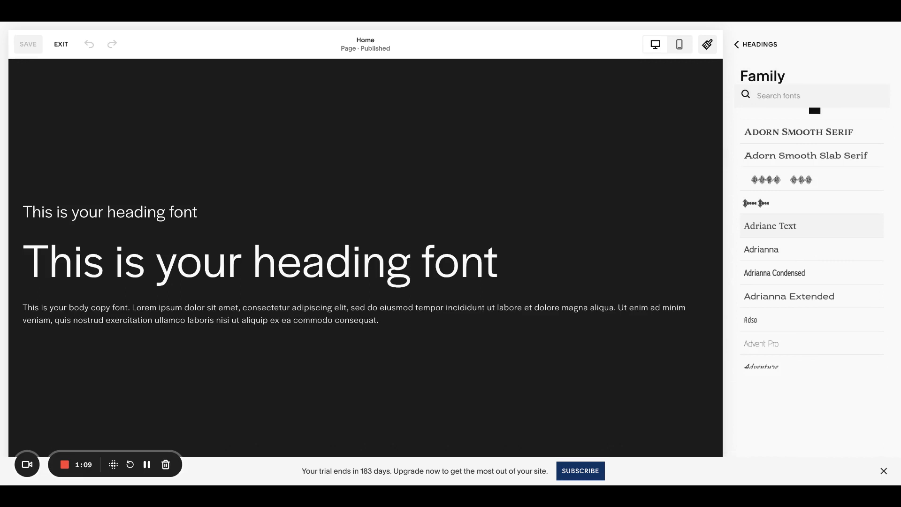
scroll(812, 241, down, 10)
scroll(798, 240, up, 3)
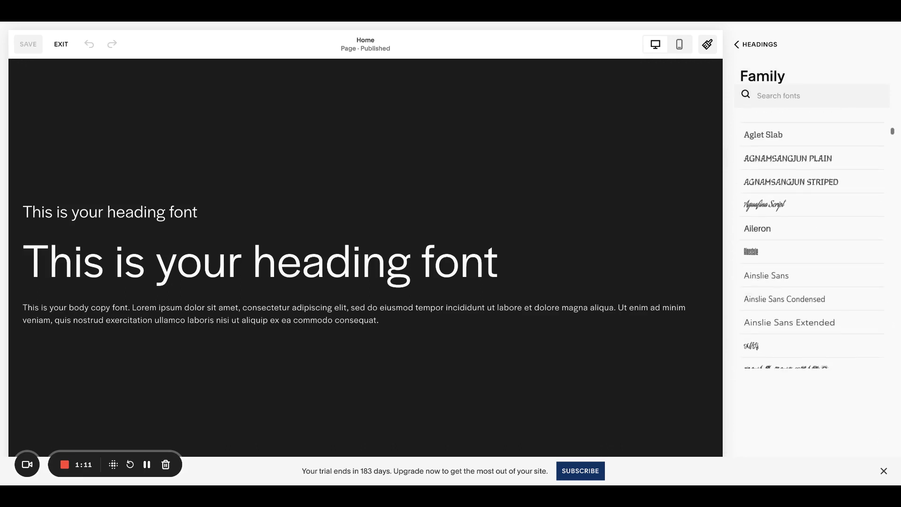
click(796, 257)
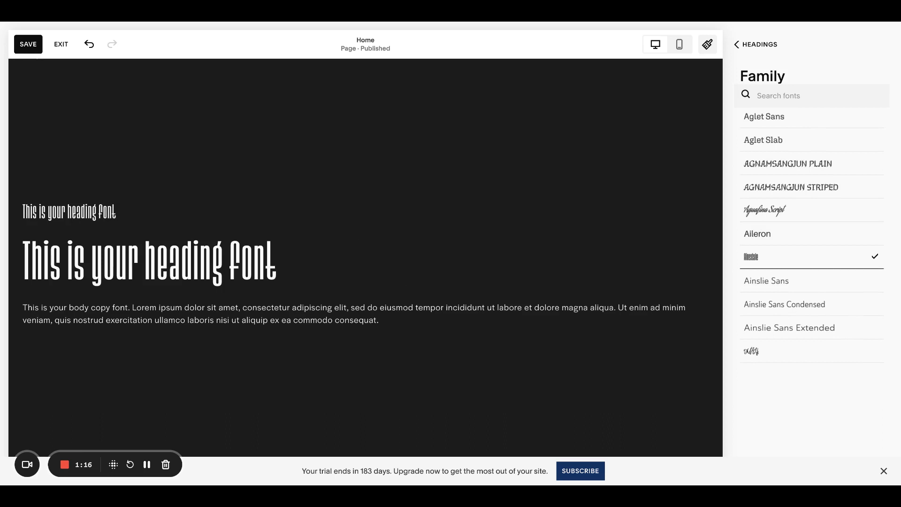
Change the heading family from Ainsdale to Acme using the full font list
click(756, 47)
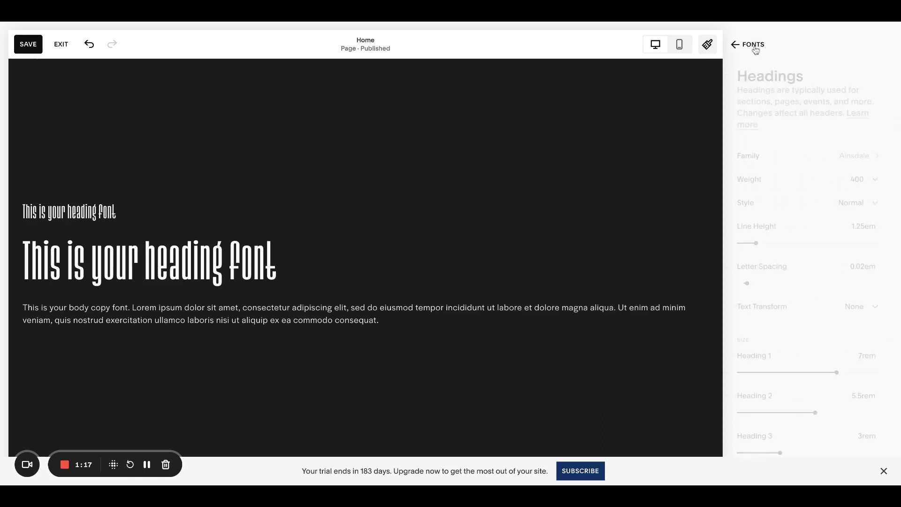
click(755, 46)
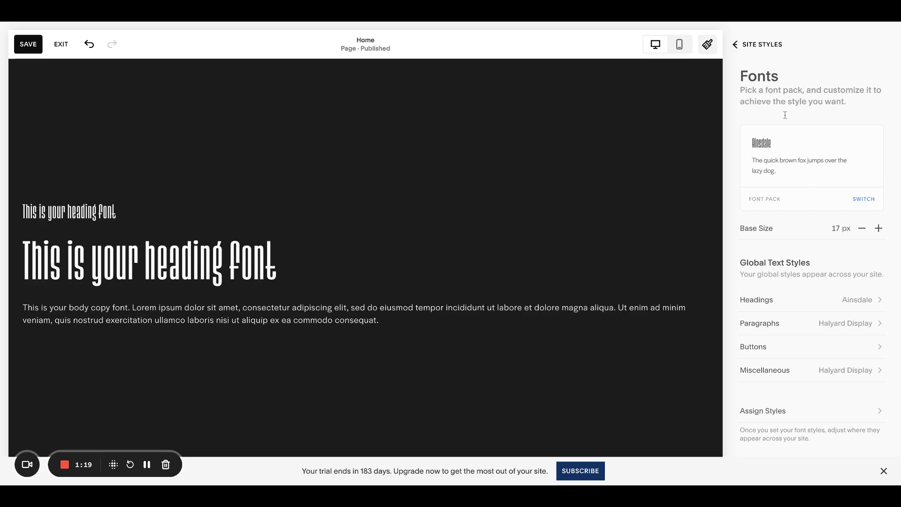
click(805, 330)
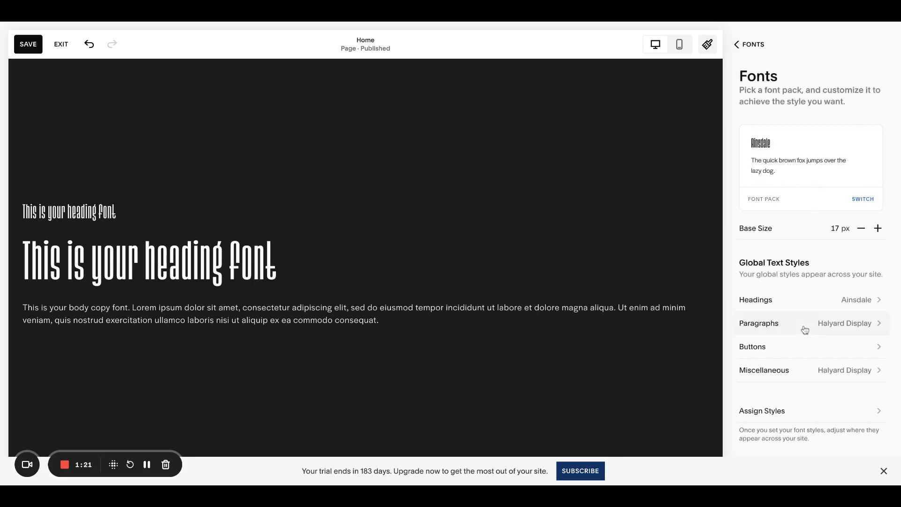
click(752, 46)
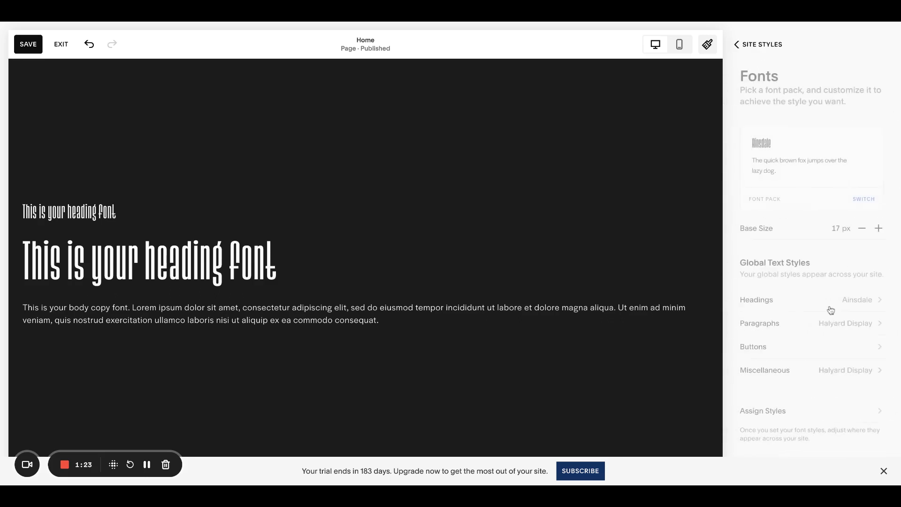
click(821, 302)
click(807, 159)
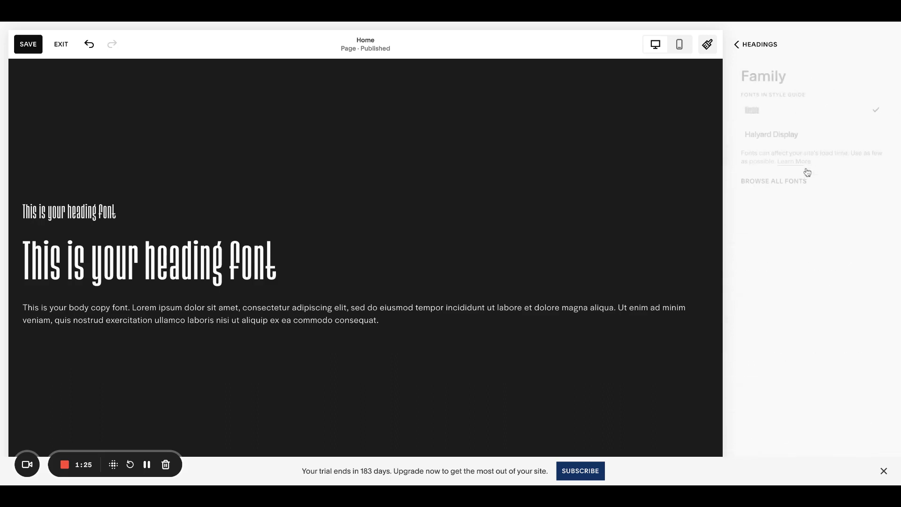
click(801, 182)
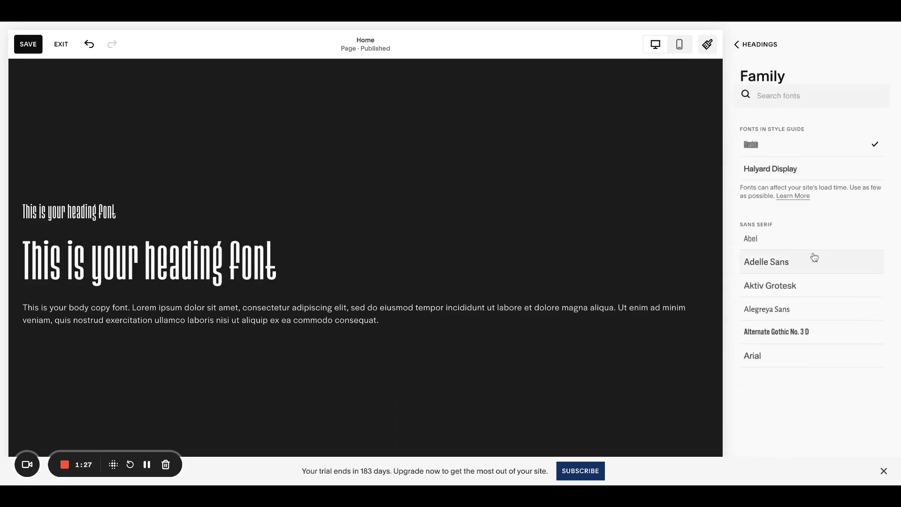
scroll(815, 258, down, 5)
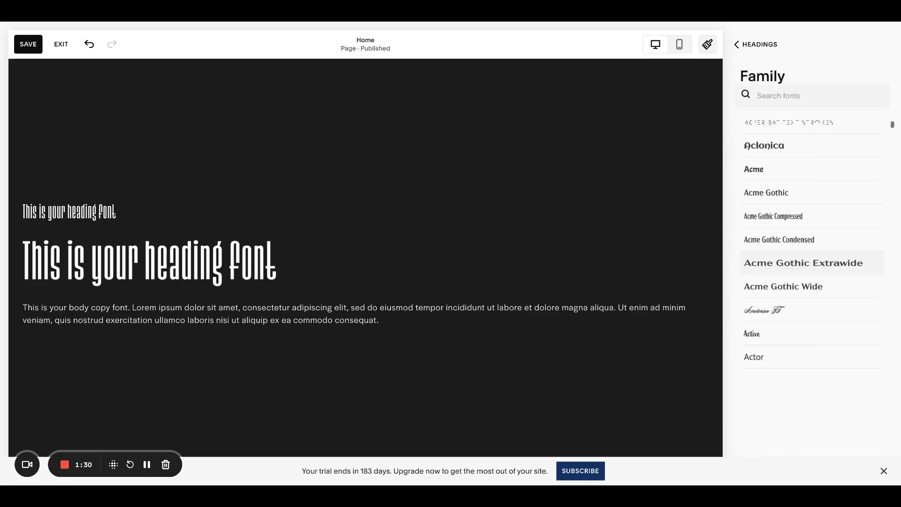
click(794, 172)
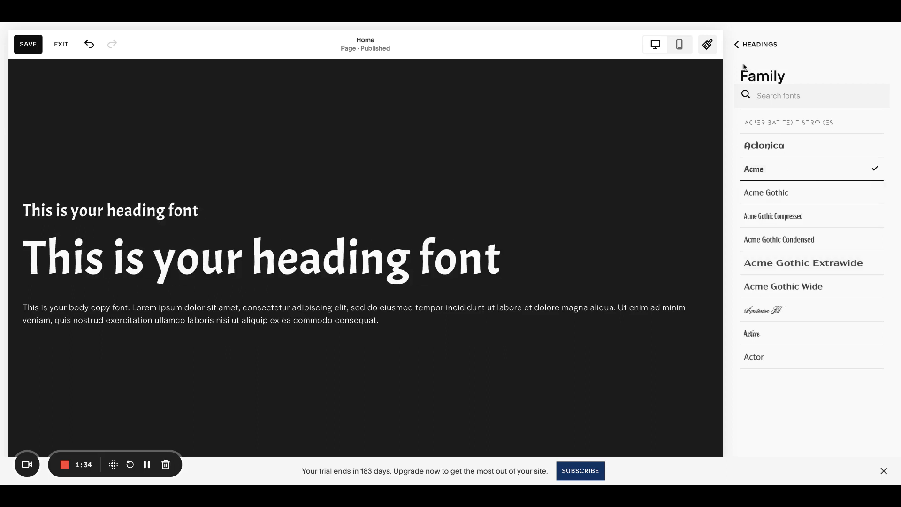
click(740, 45)
Choose Adorn Serif from the full font list as the paragraph family
click(741, 46)
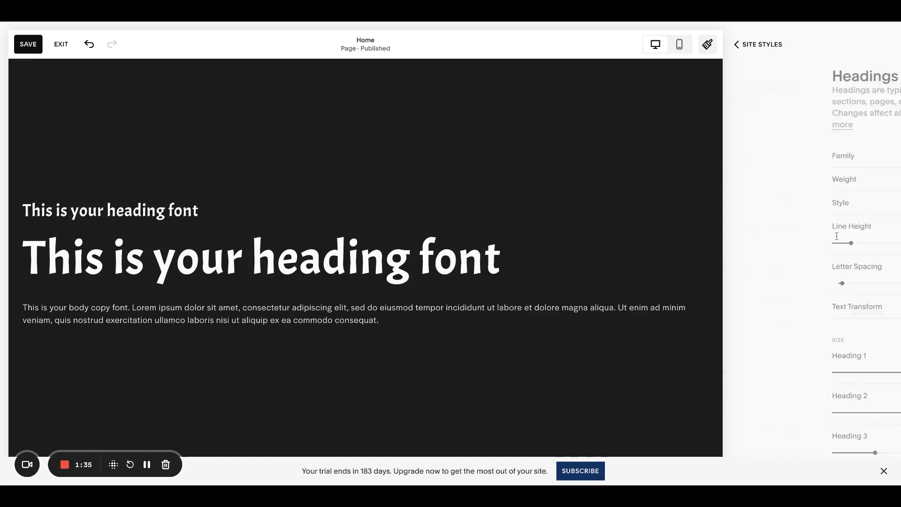
click(814, 324)
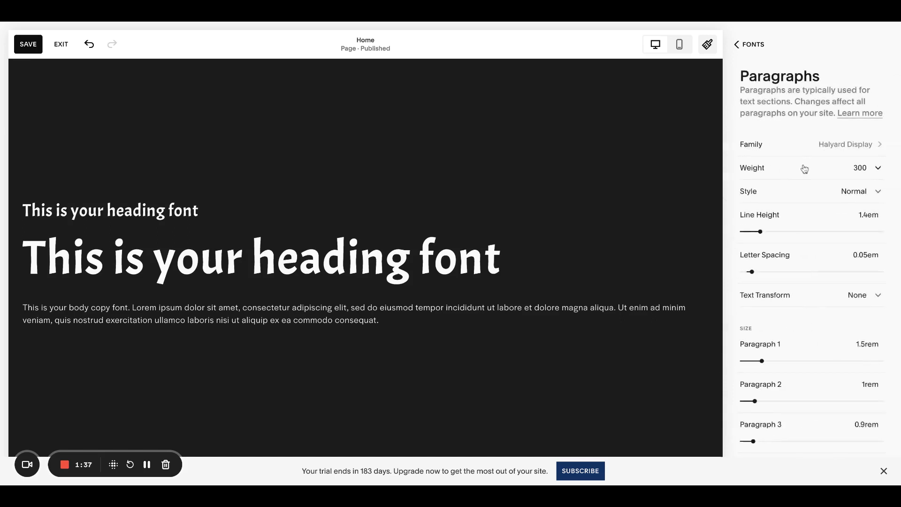
click(823, 145)
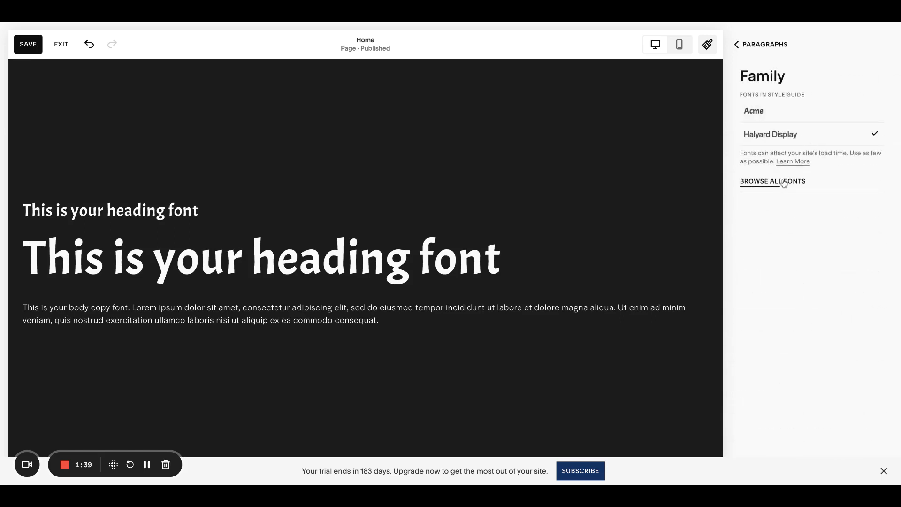
click(784, 182)
scroll(817, 269, down, 10)
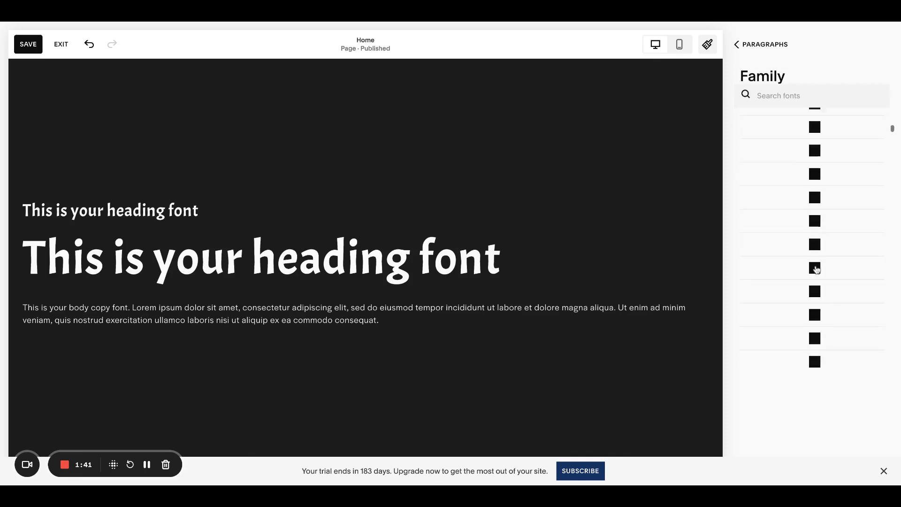
click(823, 237)
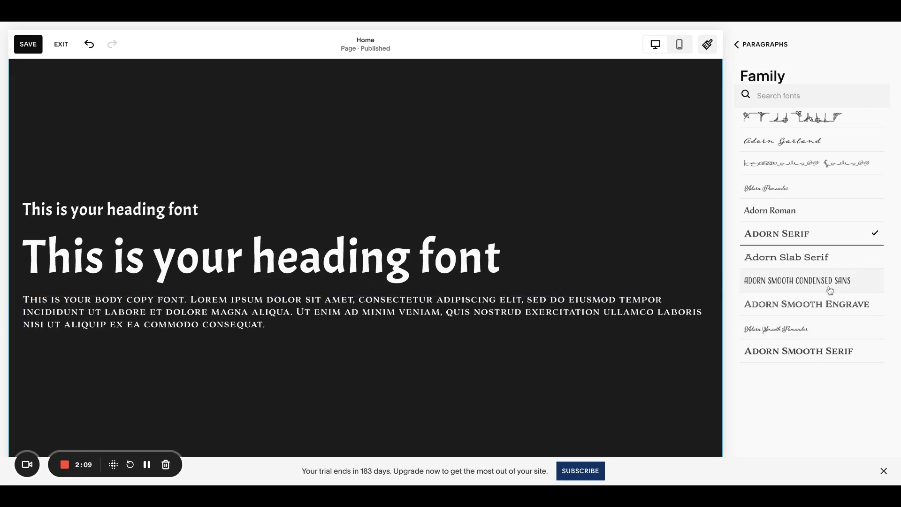
Pick Roboto in the paragraph font list to replace Adorn Serif
scroll(829, 291, up, 20)
scroll(812, 235, up, 10)
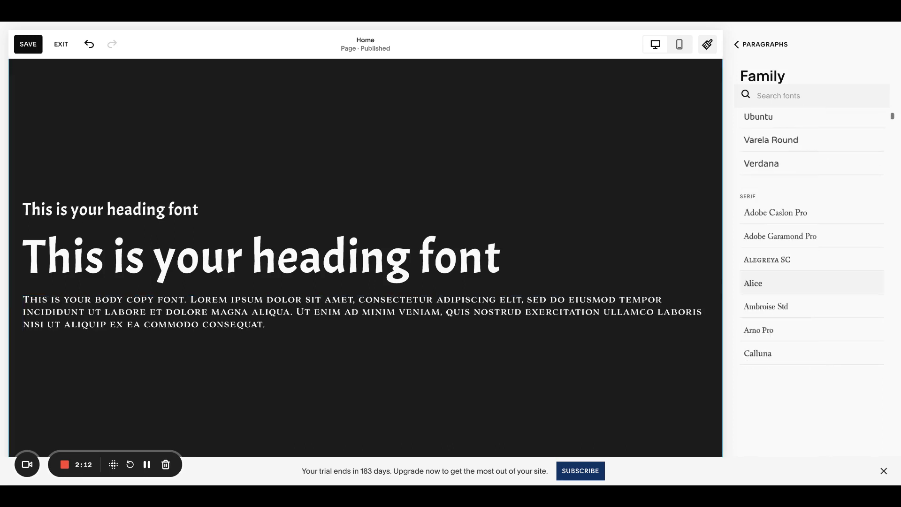
scroll(812, 235, up, 3)
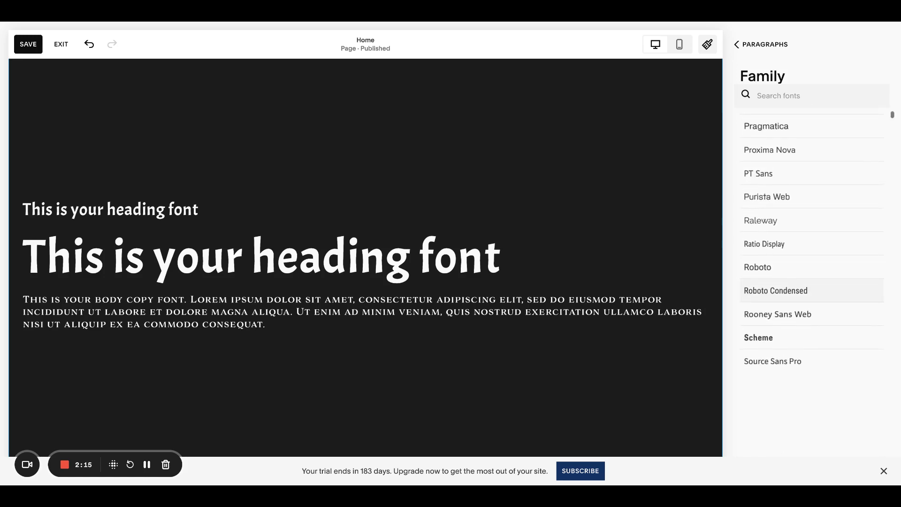
scroll(812, 235, up, 2)
scroll(813, 235, down, 2)
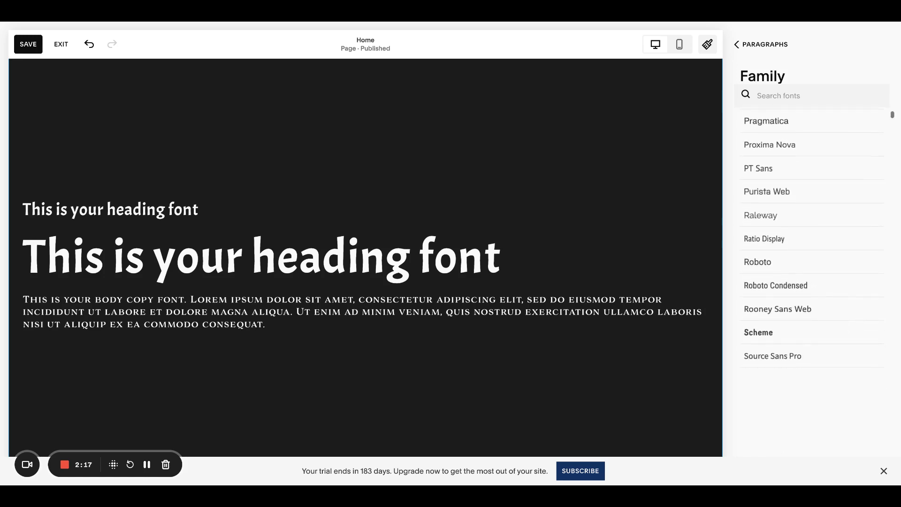
click(797, 271)
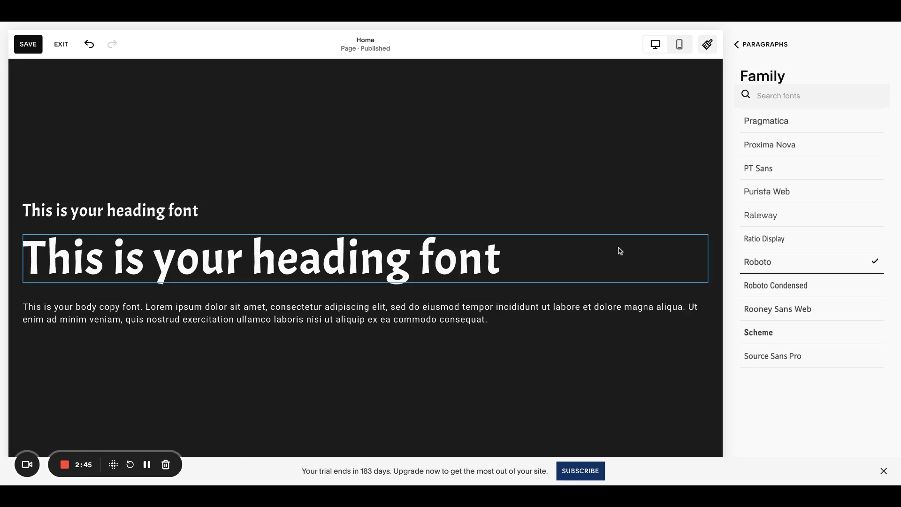
Set the paragraph family to Georgia and return to the Fonts overview
scroll(780, 253, down, 10)
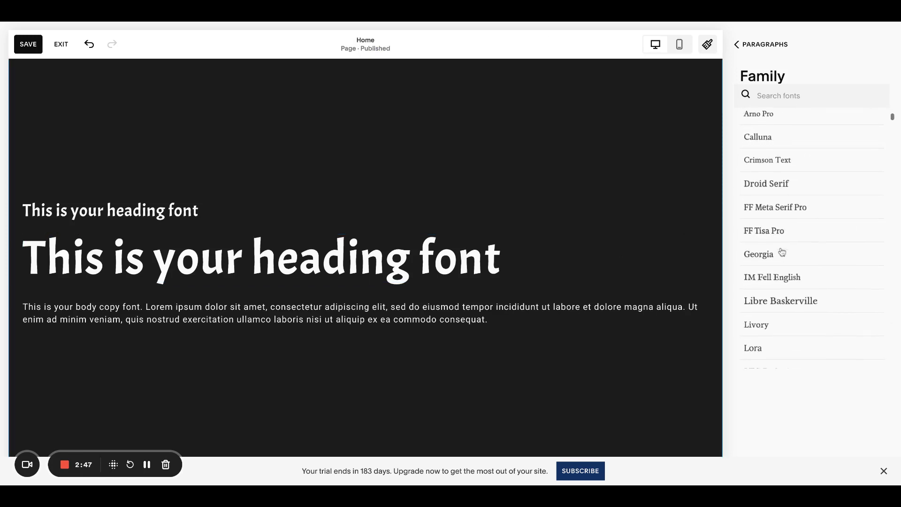
click(761, 258)
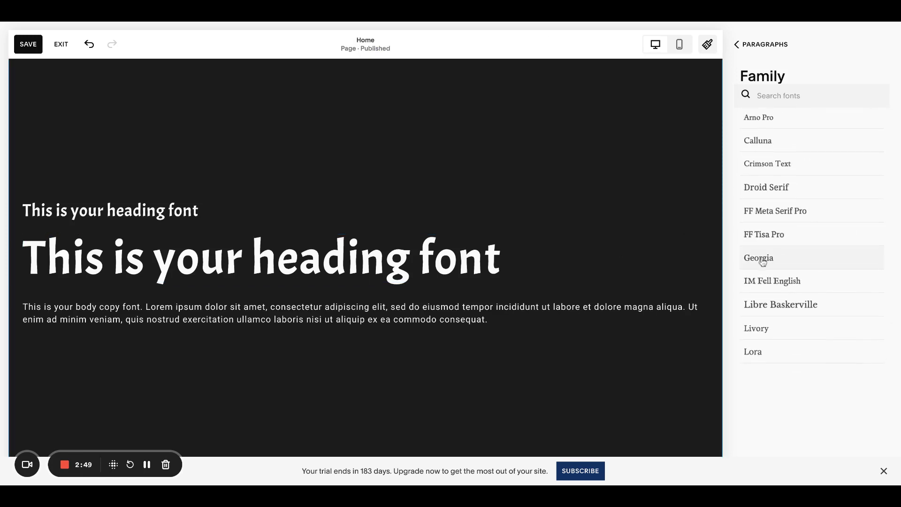
click(763, 46)
click(761, 45)
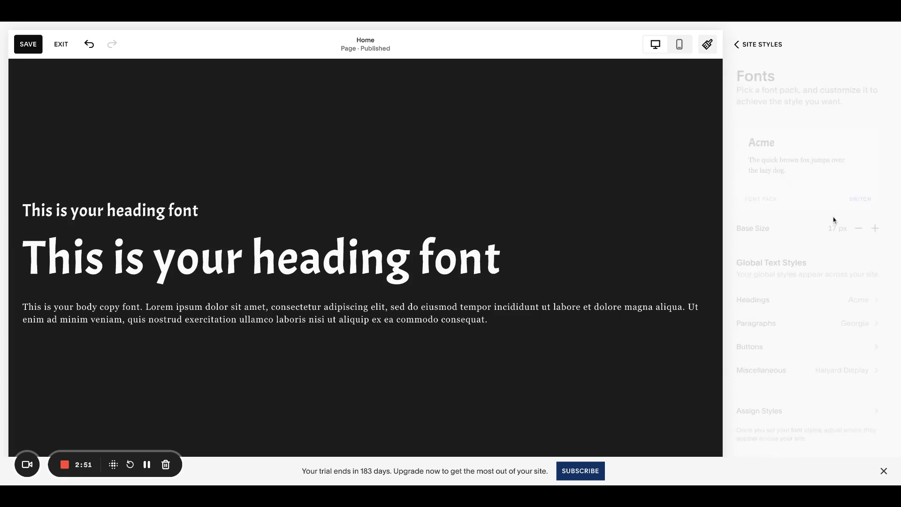
Set the heading family to Alice from the full font list
click(813, 307)
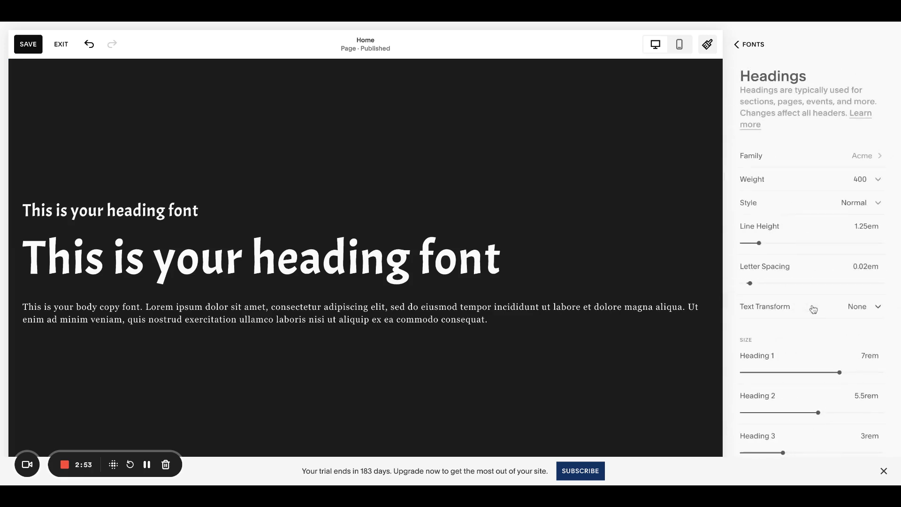
click(844, 153)
click(789, 205)
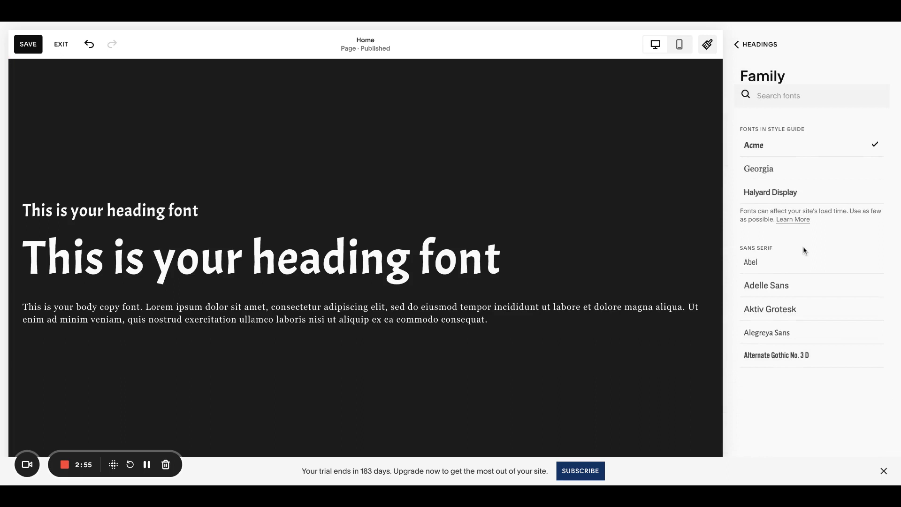
scroll(804, 246, down, 15)
click(803, 243)
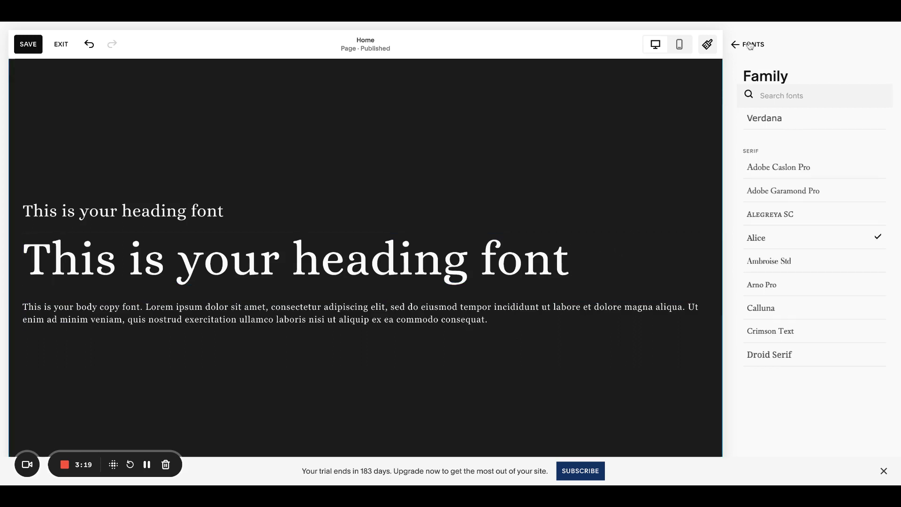
click(750, 46)
Try Freight Sans Pro as the paragraph family in place of Georgia
click(750, 45)
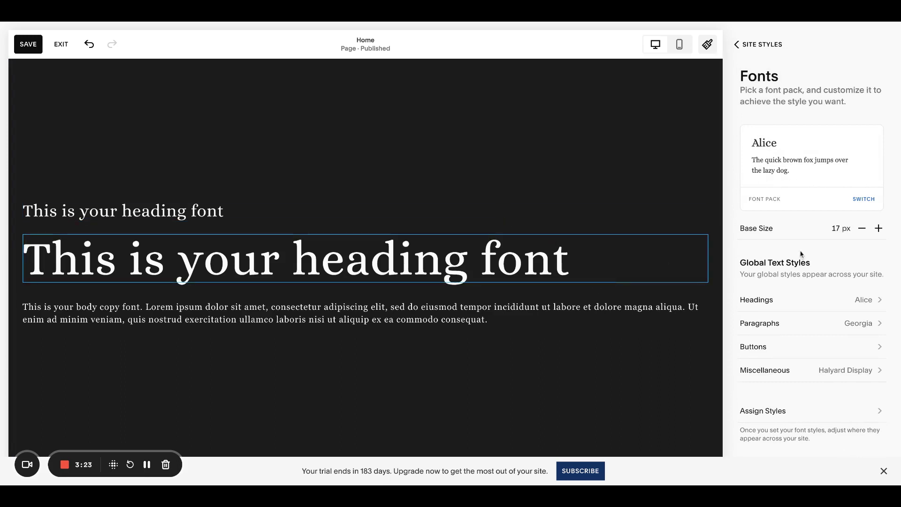
scroll(803, 256, down, 1)
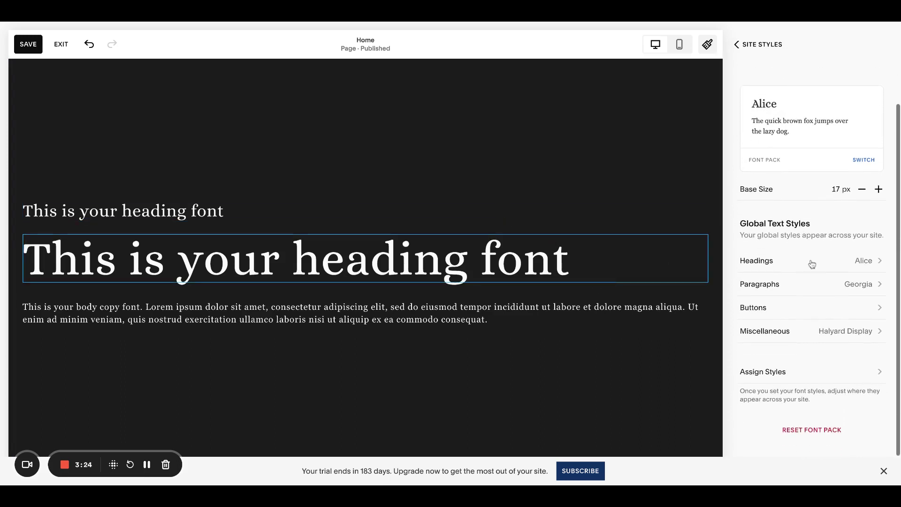
click(826, 286)
click(833, 152)
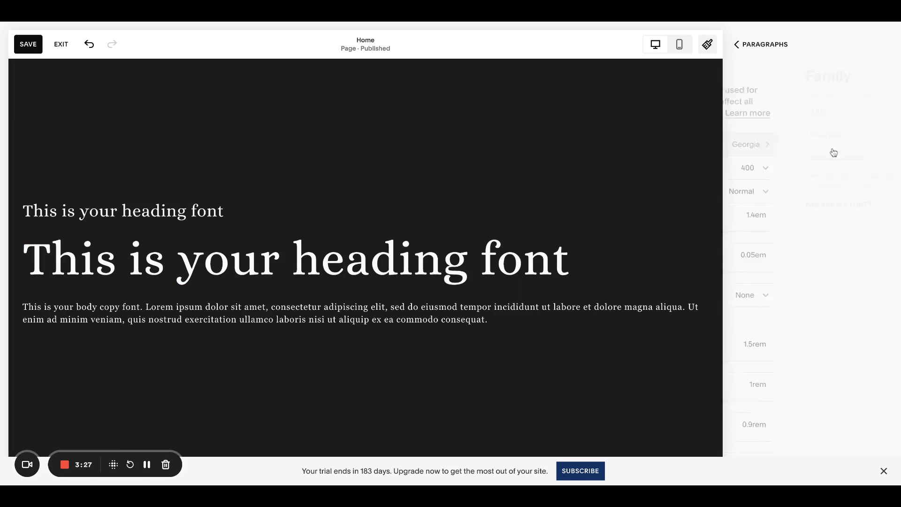
click(796, 207)
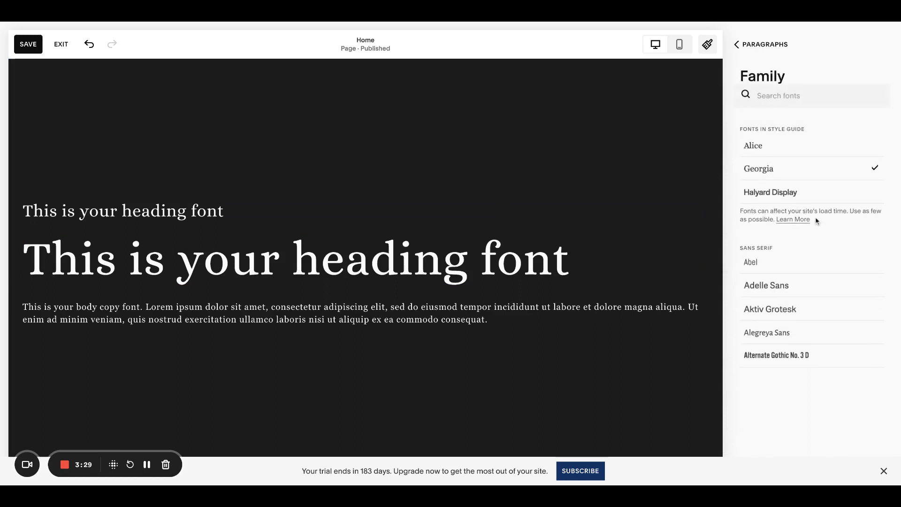
scroll(807, 211, down, 15)
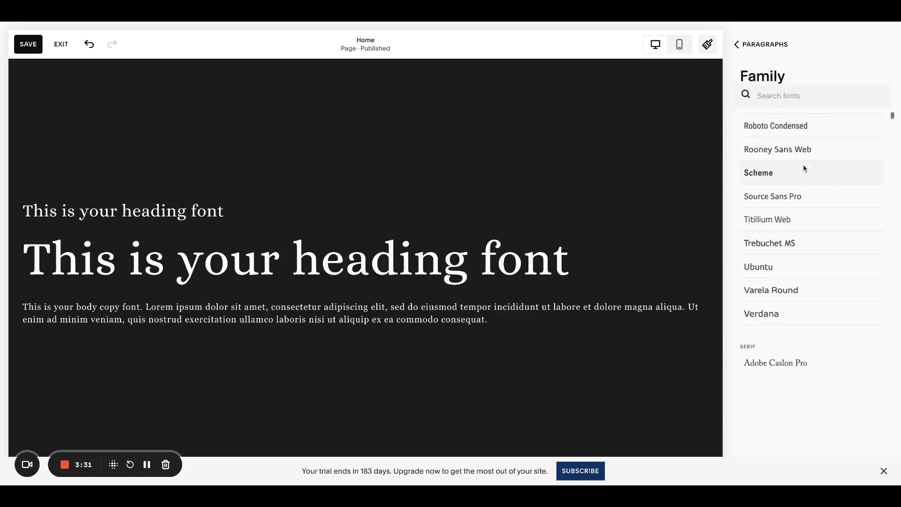
scroll(804, 170, down, 6)
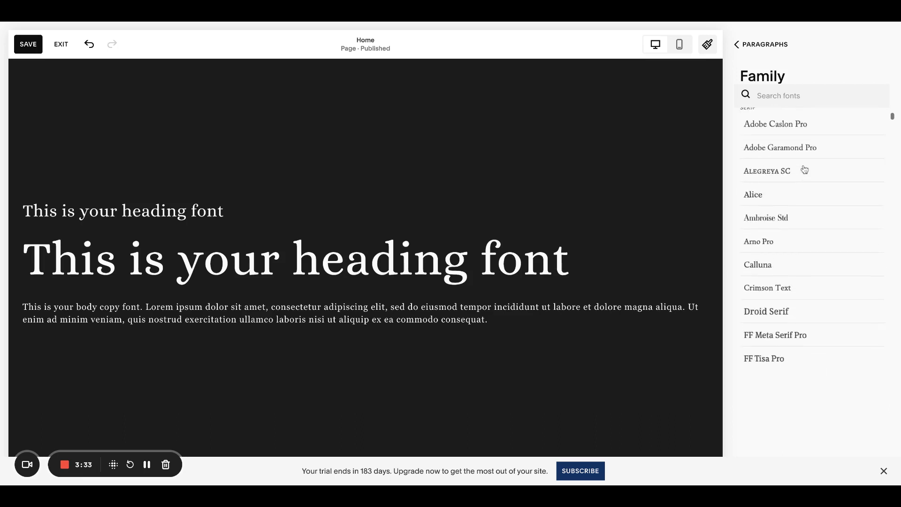
scroll(807, 211, down, 15)
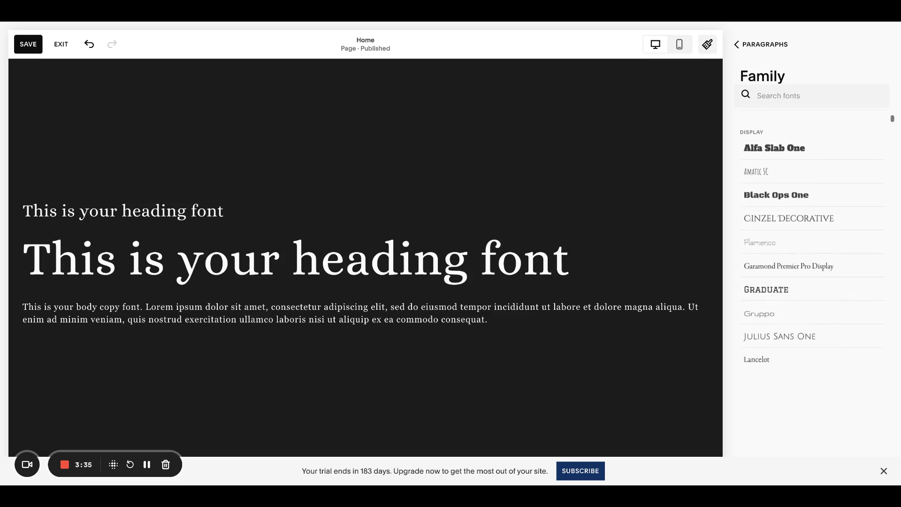
scroll(807, 183, up, 15)
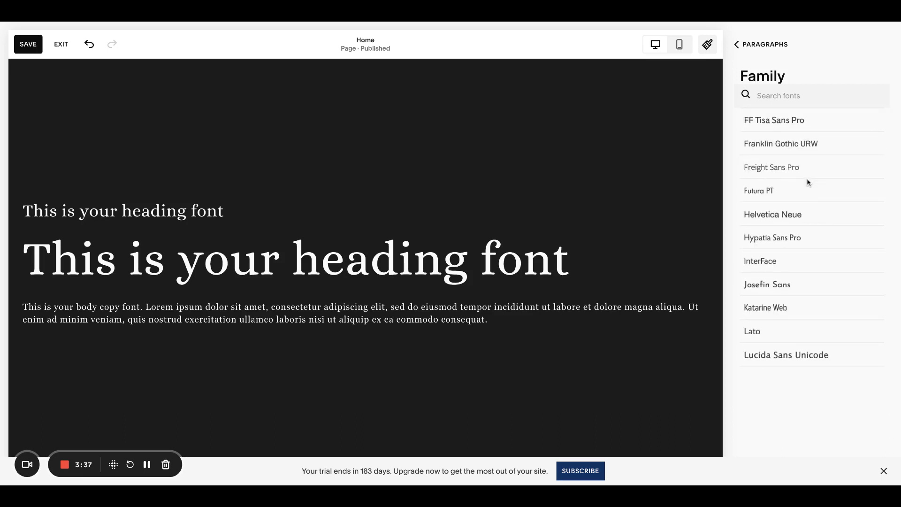
click(806, 168)
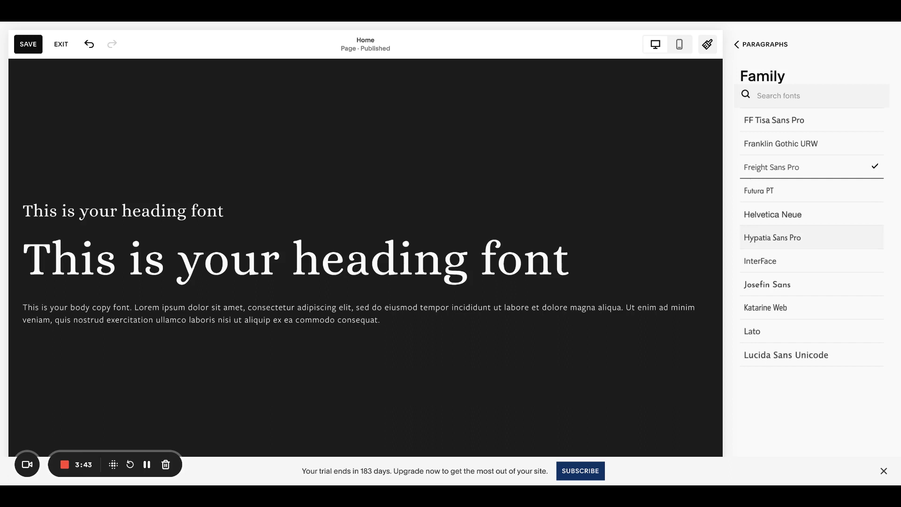
Switch the paragraph family from Freight Sans Pro to Lato instead
scroll(812, 234, down, 2)
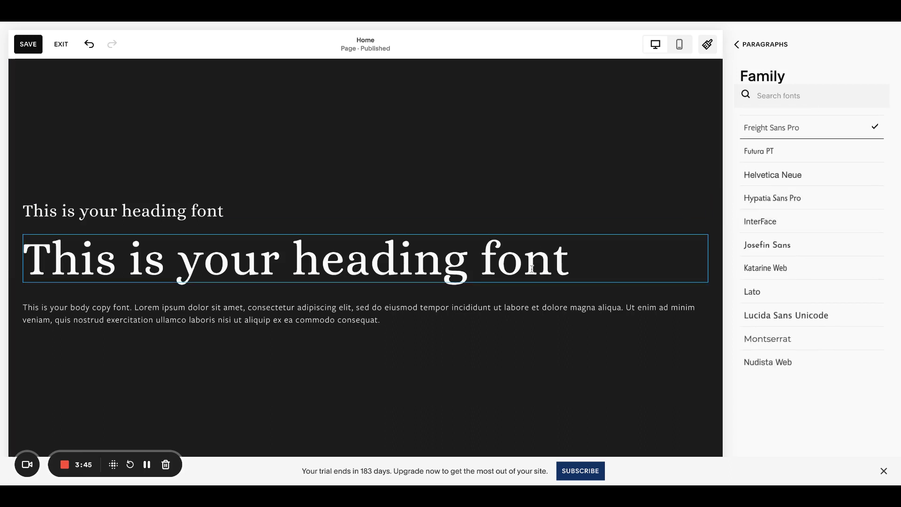
scroll(813, 257, down, 1)
click(801, 265)
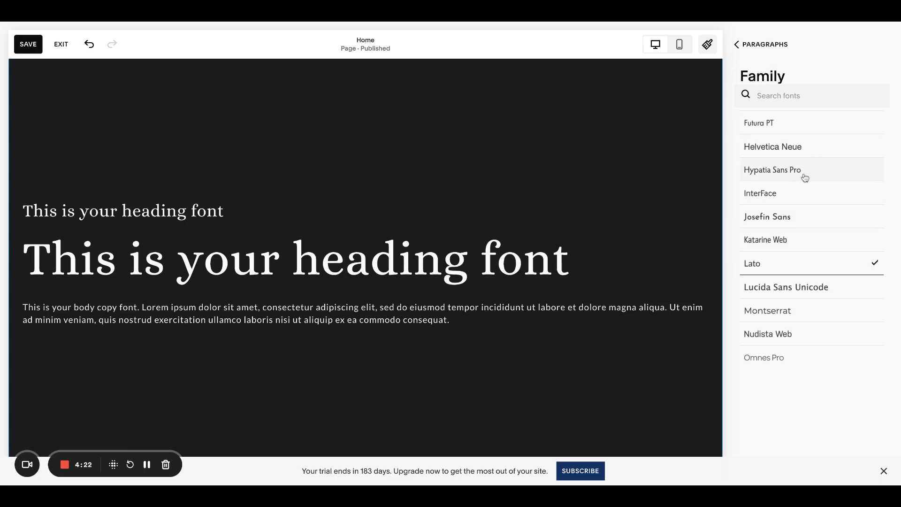
Change the paragraph family to Aladin from the full font list
click(768, 54)
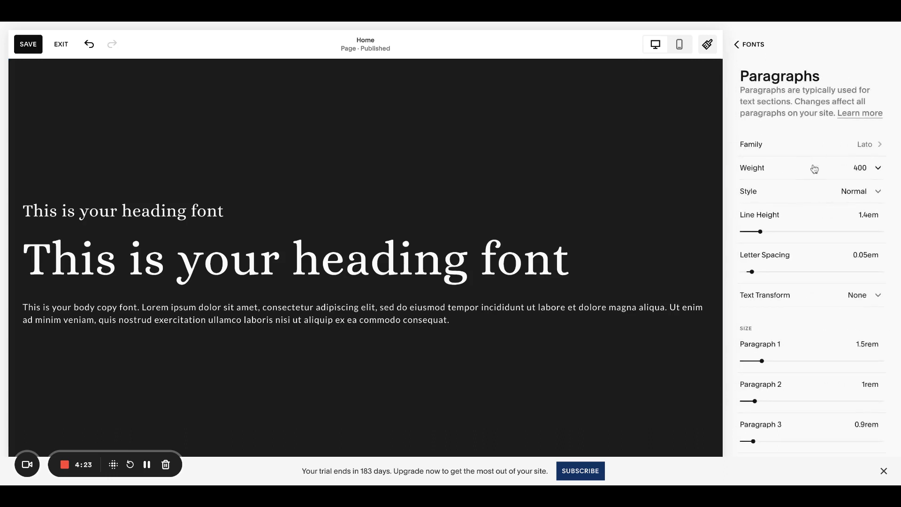
click(829, 148)
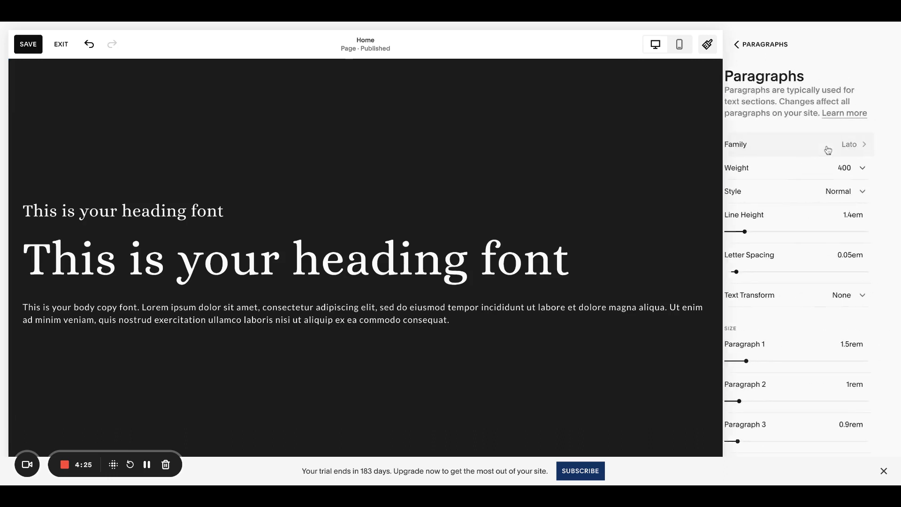
click(774, 204)
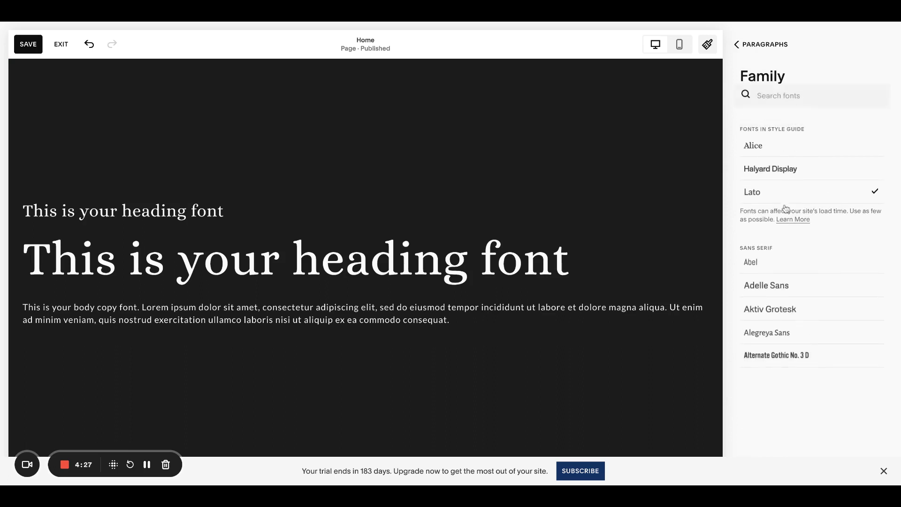
scroll(840, 333, down, 5)
scroll(841, 333, down, 10)
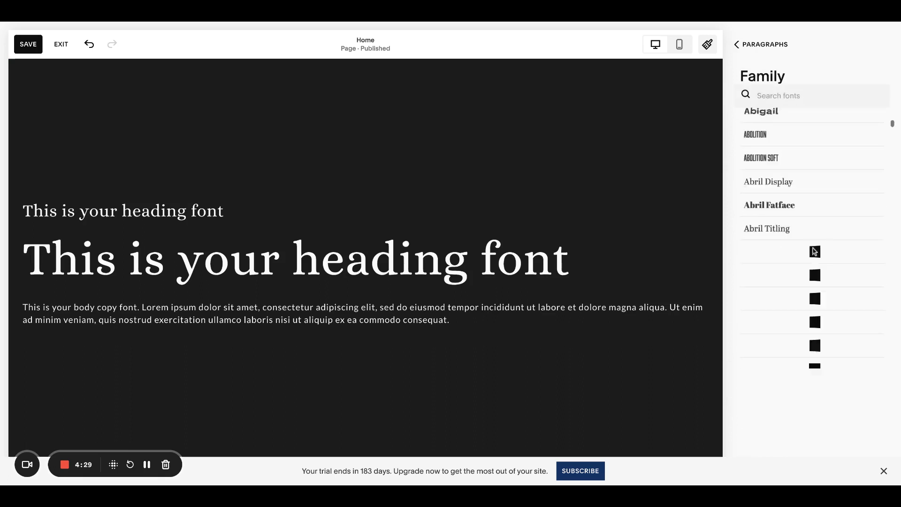
scroll(814, 252, down, 8)
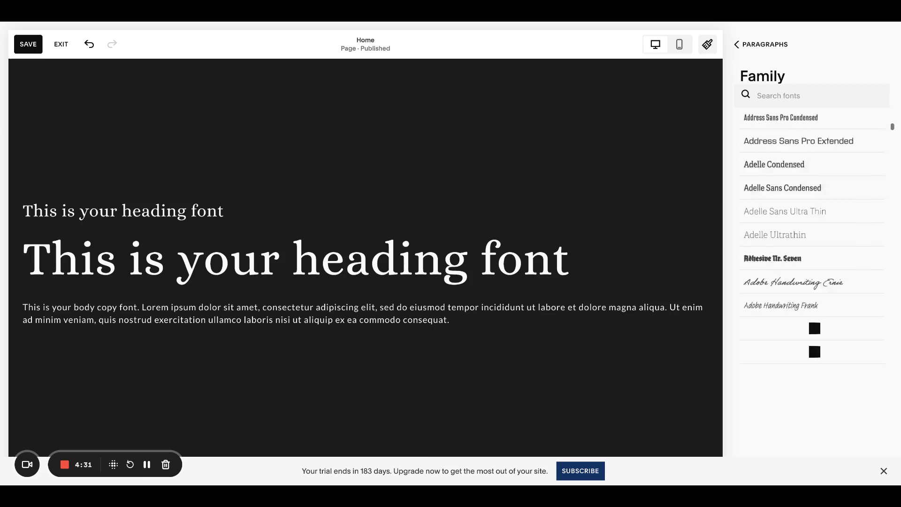
scroll(805, 238, down, 10)
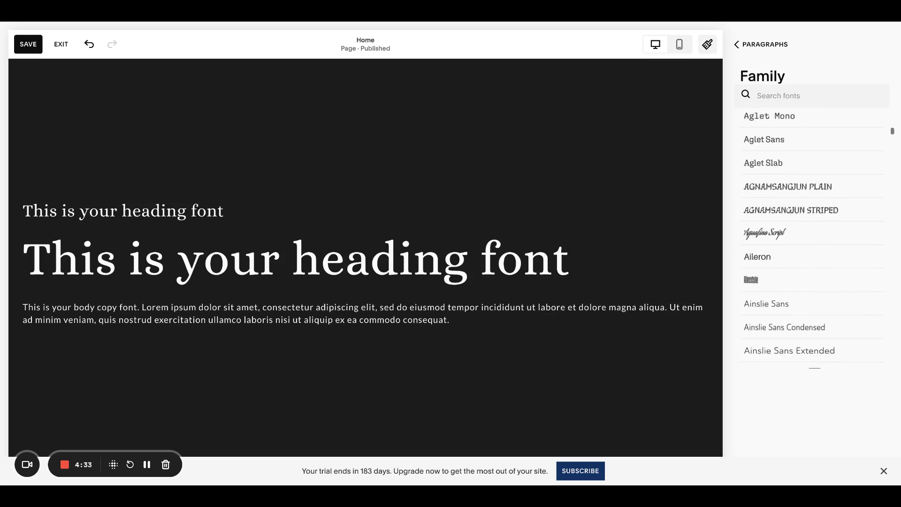
scroll(813, 244, down, 2)
click(811, 266)
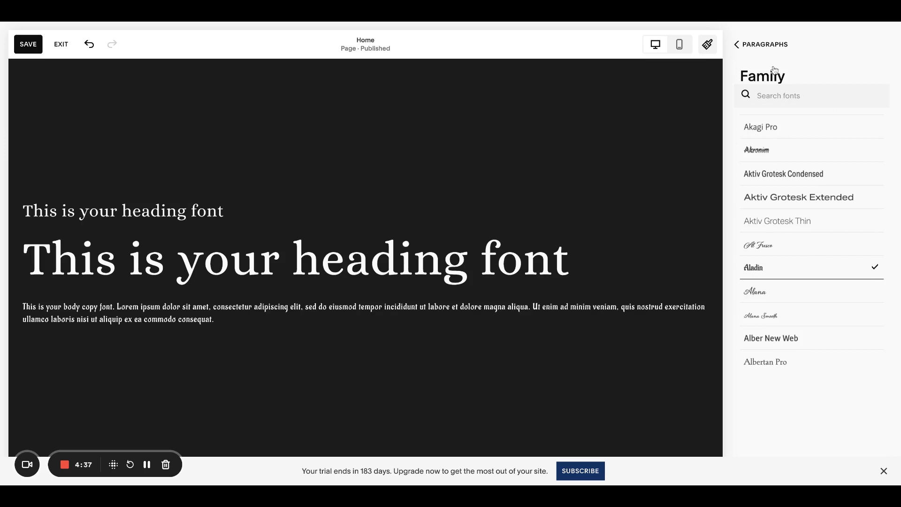
Search 'fatfra' and set the heading family to FatFrank
click(766, 53)
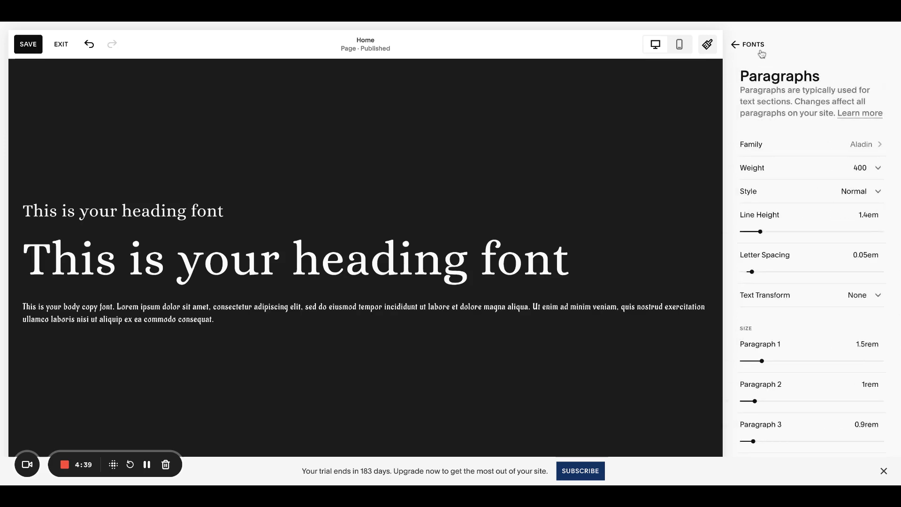
click(765, 53)
click(814, 299)
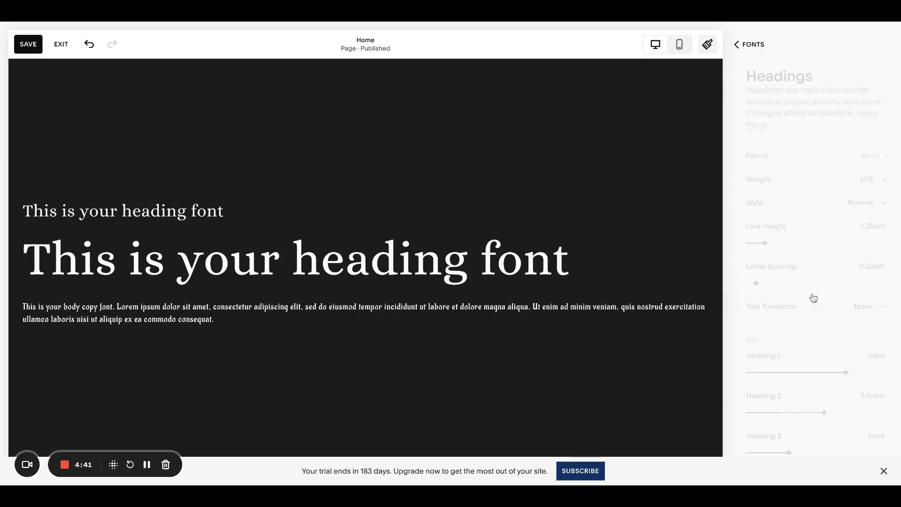
click(829, 158)
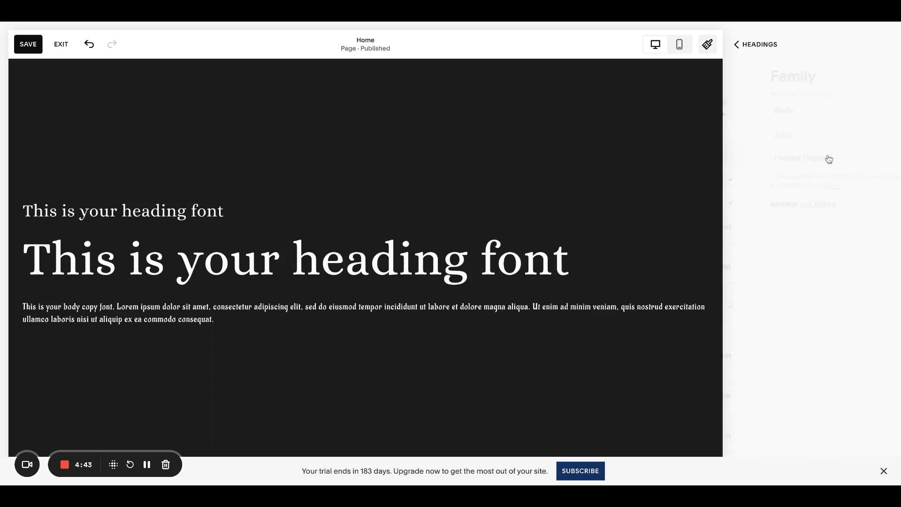
click(801, 207)
click(825, 102)
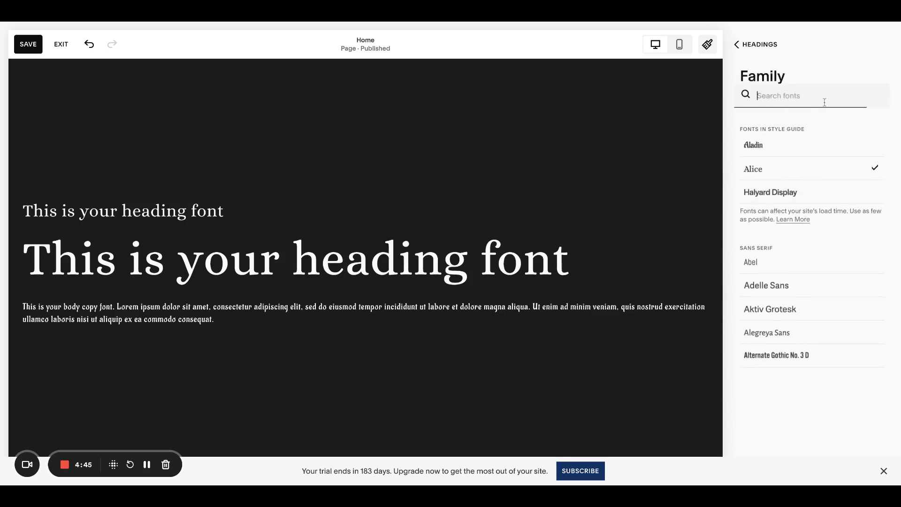
text(fatfra)
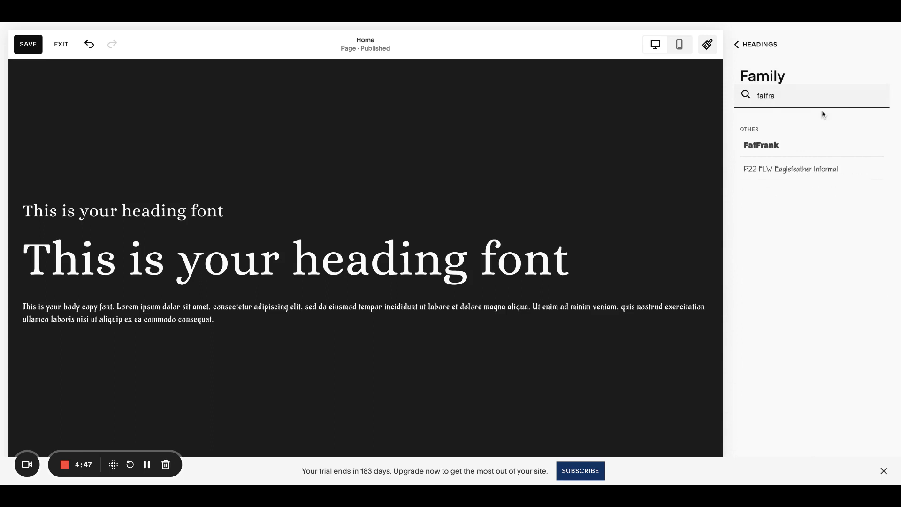
click(797, 146)
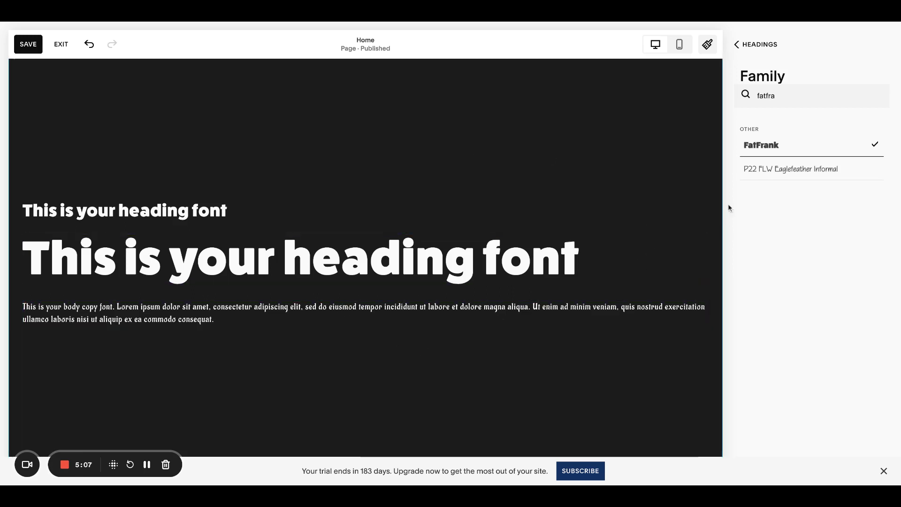
click(770, 46)
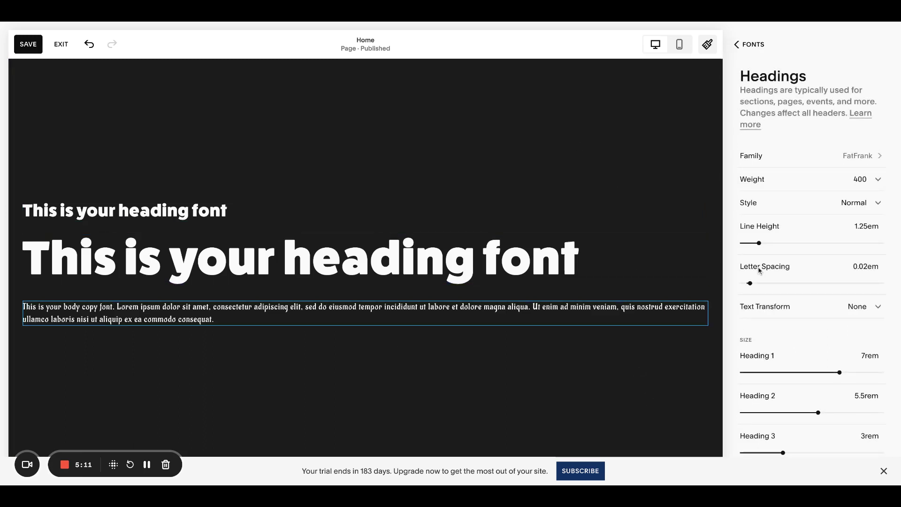
Try Open Sans, Oswald and Montserrat for the paragraph text, returning to Open Sans
click(761, 44)
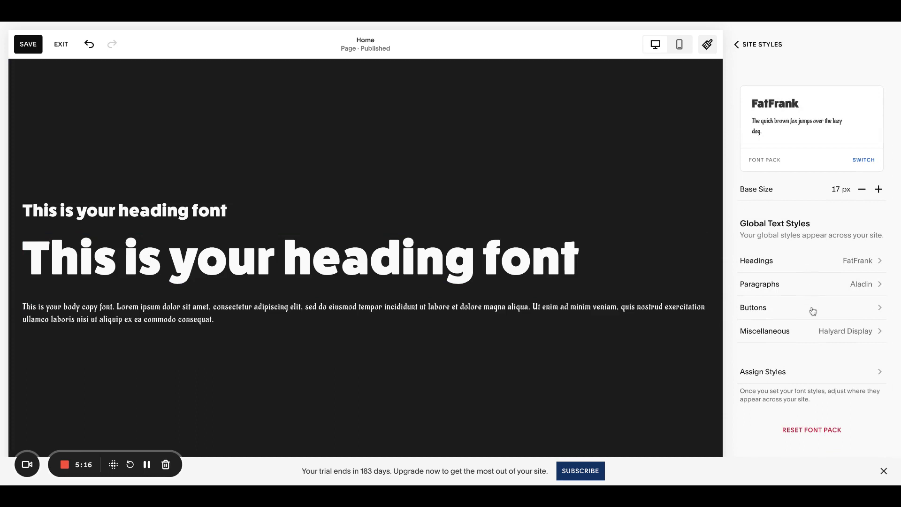
click(807, 287)
click(824, 145)
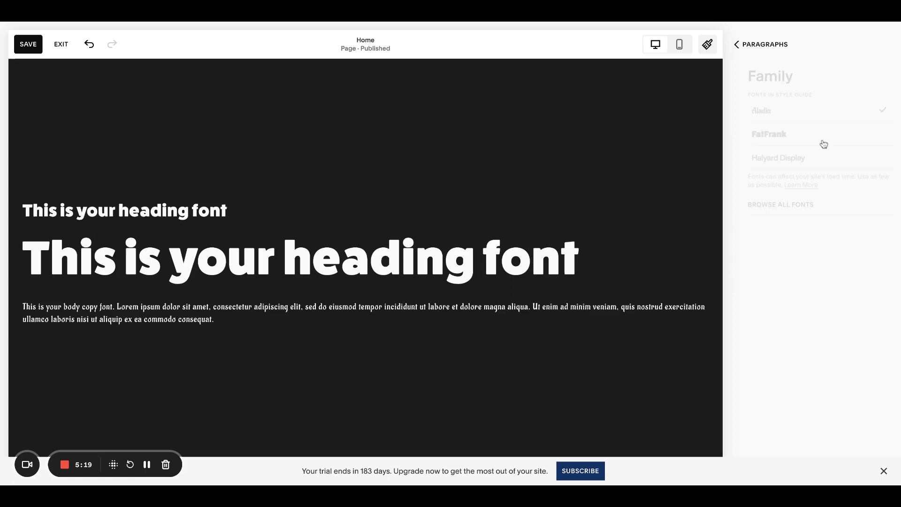
click(798, 258)
scroll(797, 206, down, 15)
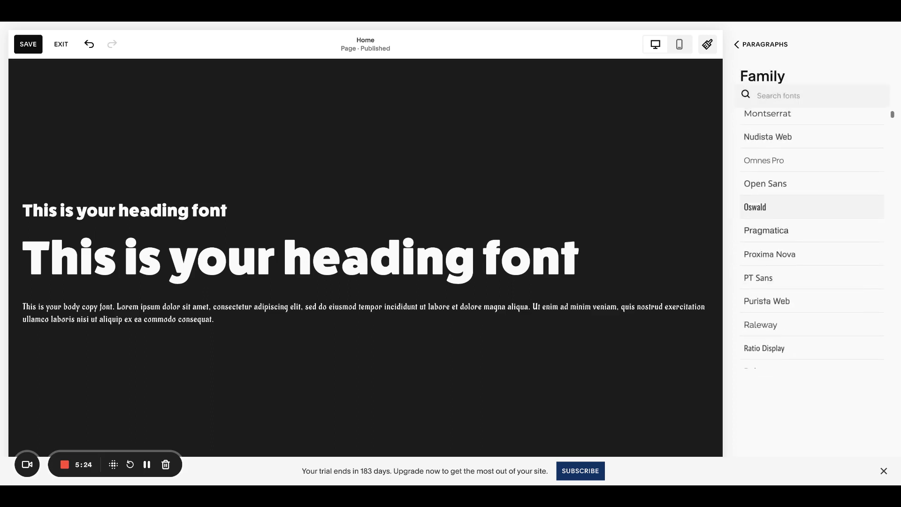
click(794, 194)
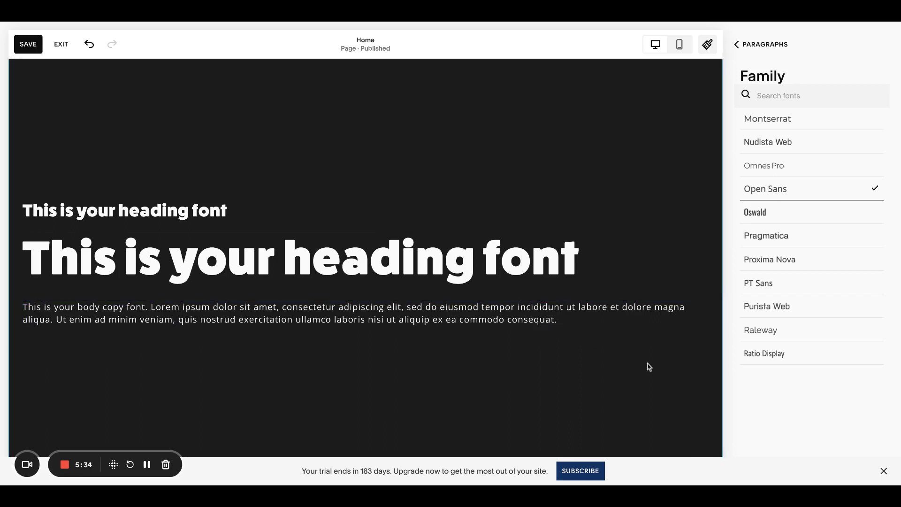
click(751, 221)
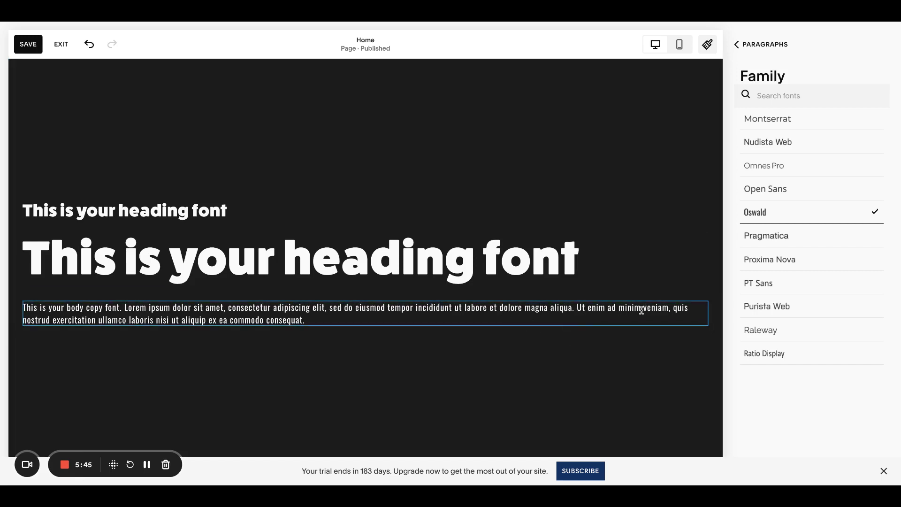
click(801, 193)
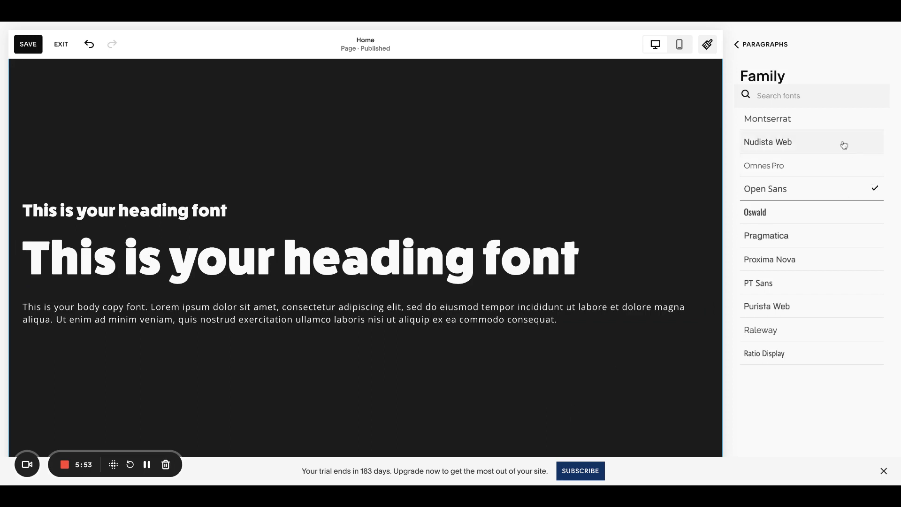
click(826, 122)
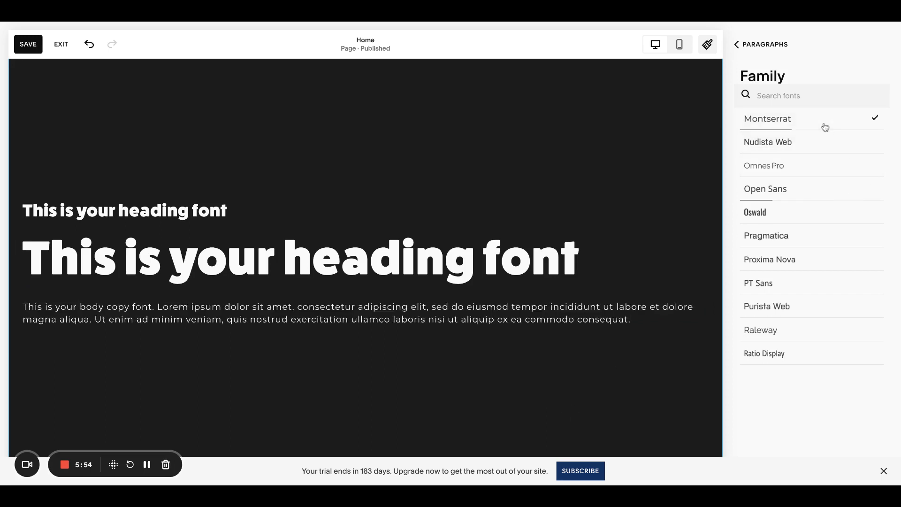
click(793, 192)
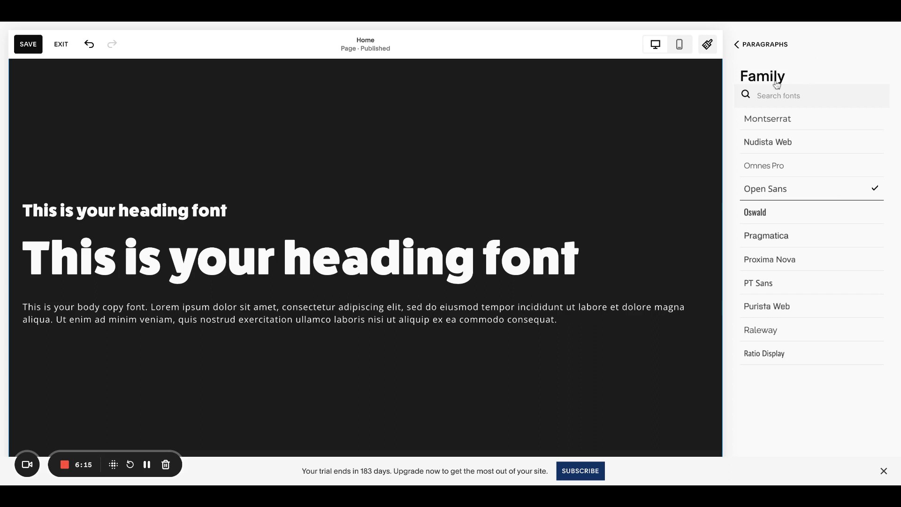
Search 'rig sans' and make Rig Sans the paragraph family
click(789, 88)
text(rig sans)
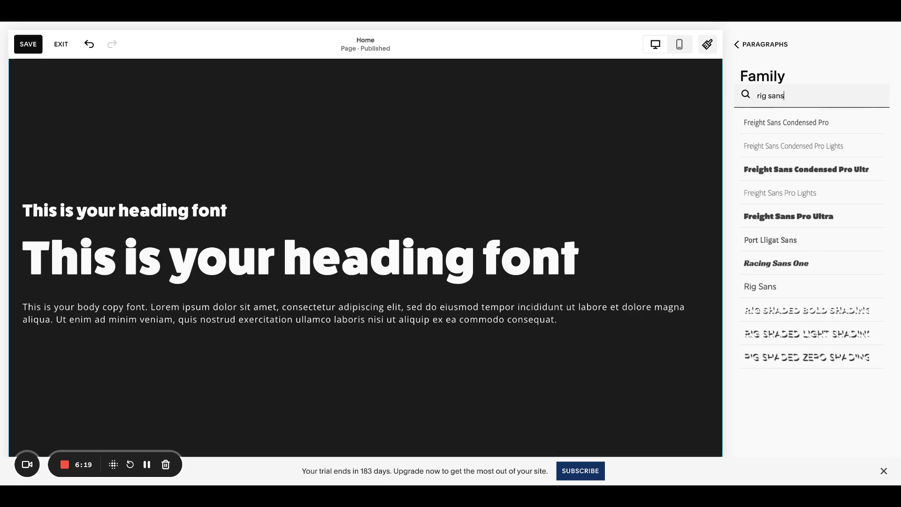
click(817, 287)
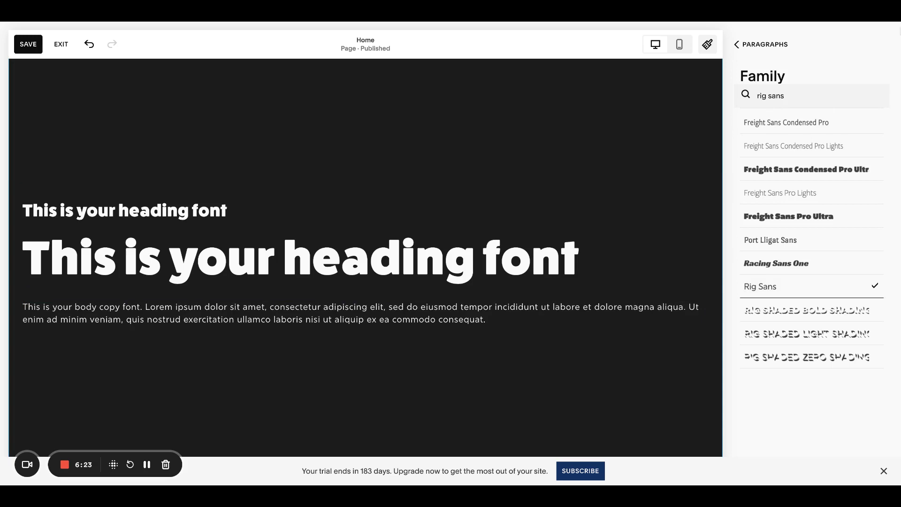
click(774, 44)
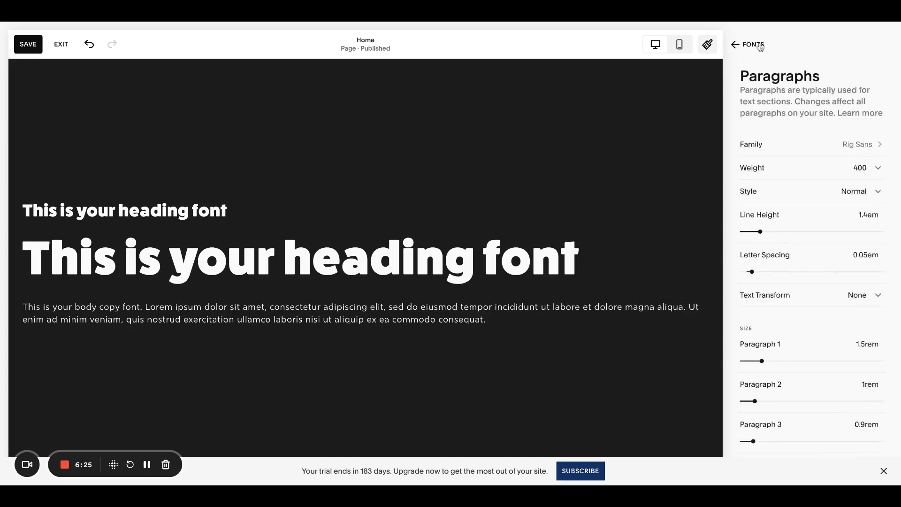
Search 'omnes' and set the heading family to Omnes Pro
click(760, 44)
click(798, 300)
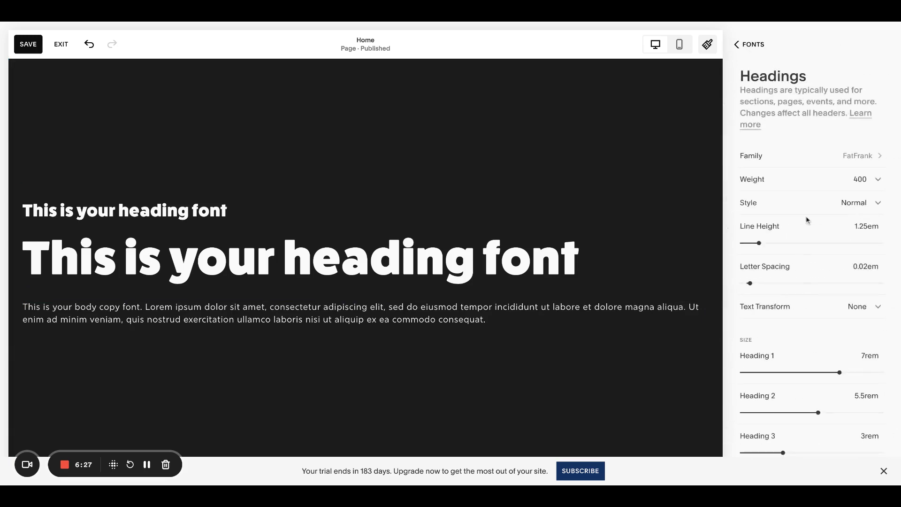
click(823, 158)
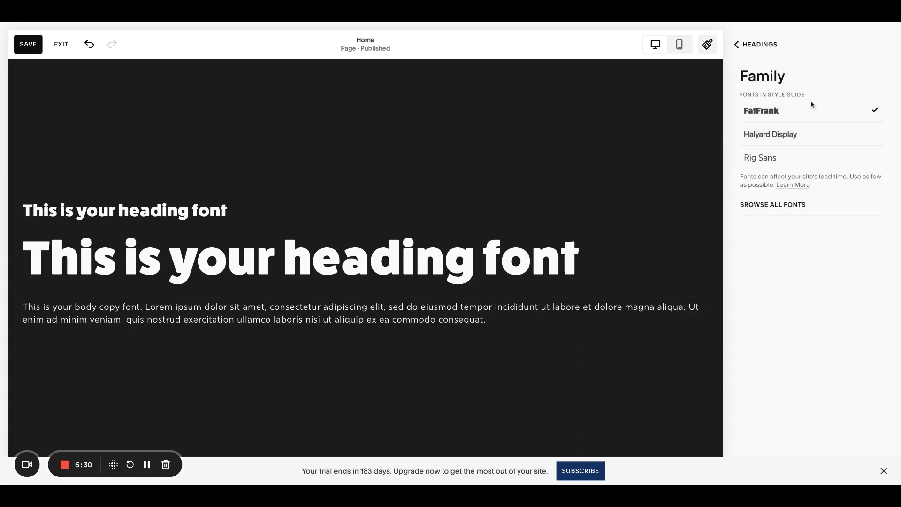
click(805, 207)
text(omnes)
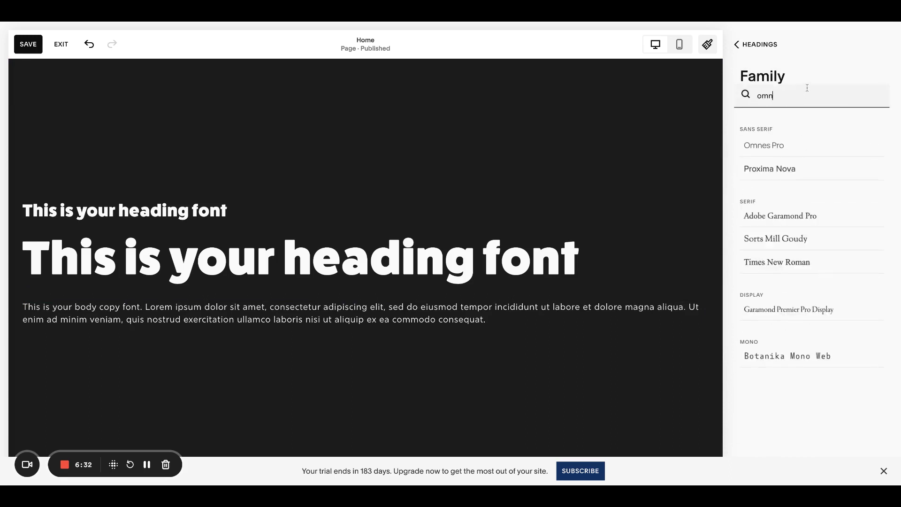
click(803, 147)
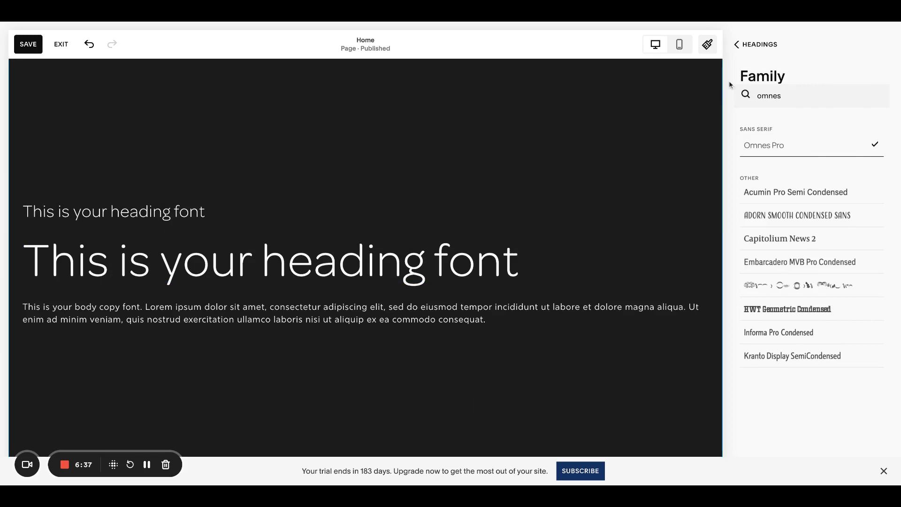
click(753, 46)
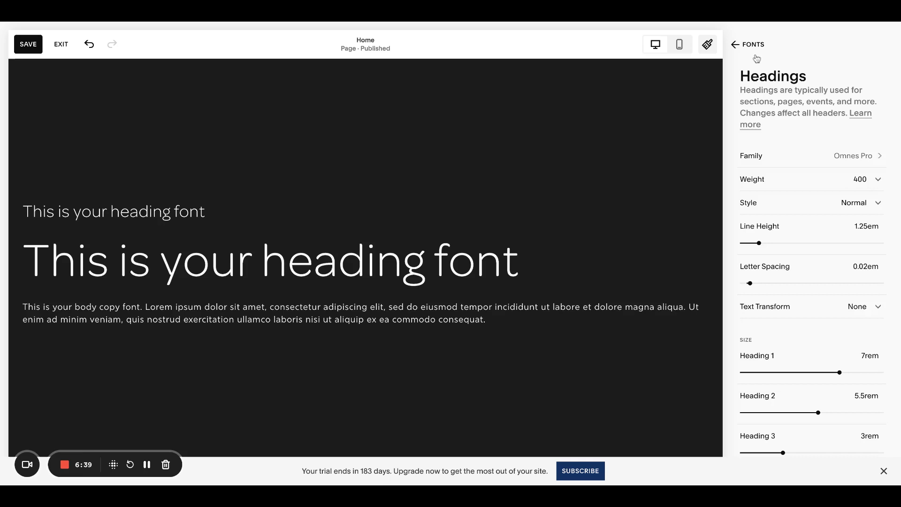
Lighten the Rig Sans paragraph weight to 300
click(756, 59)
click(801, 327)
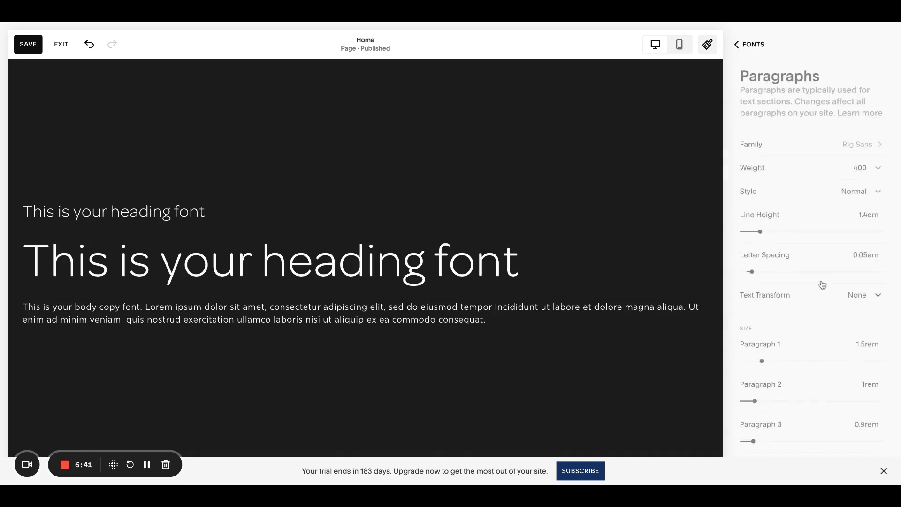
click(867, 168)
click(840, 146)
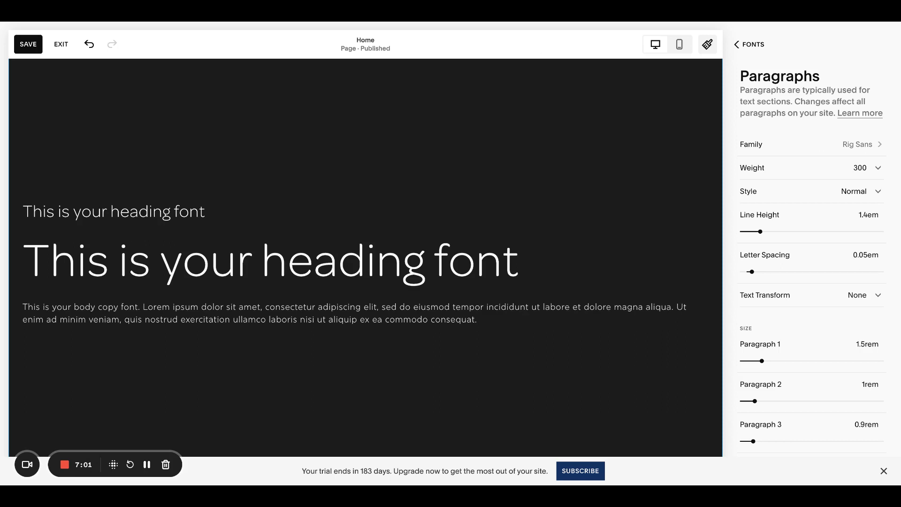
Search 'ivy' then 'style', apply IvyStyle Sans to paragraphs, and return to Fonts
click(834, 144)
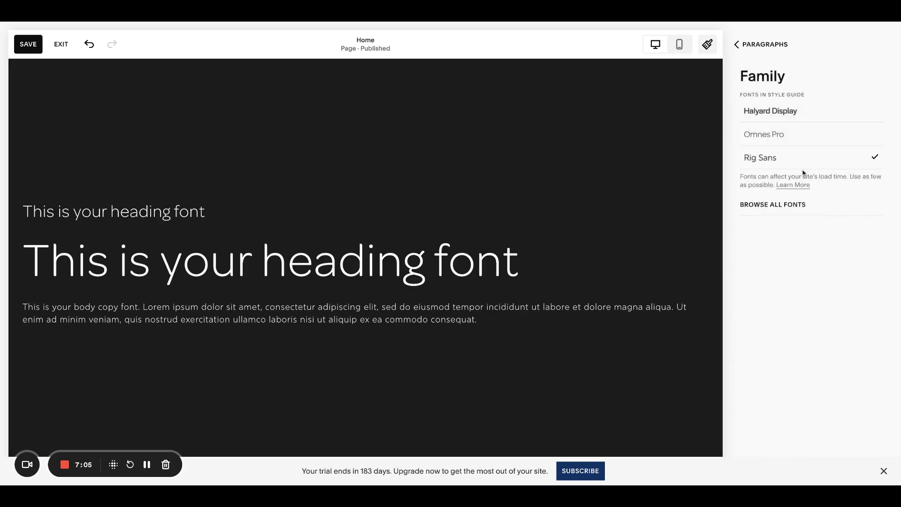
text(ivy)
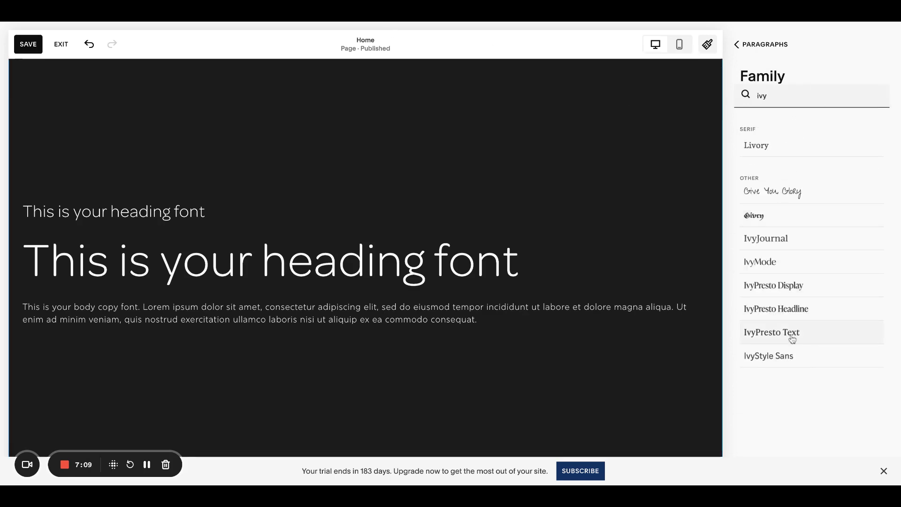
click(287, 22)
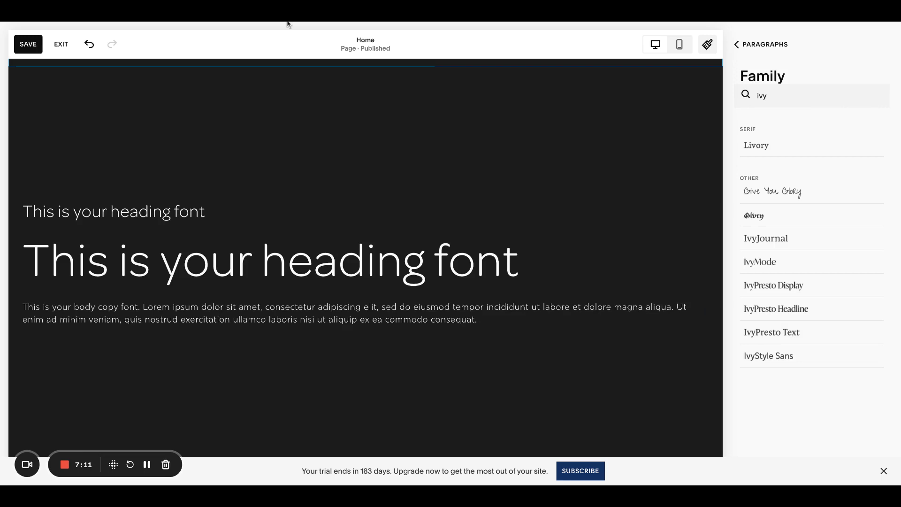
click(287, 22)
text(style)
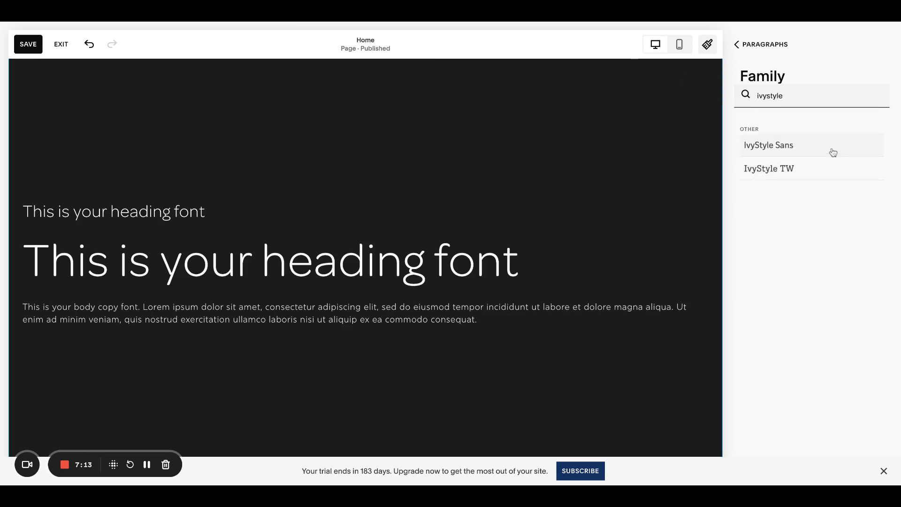
click(830, 148)
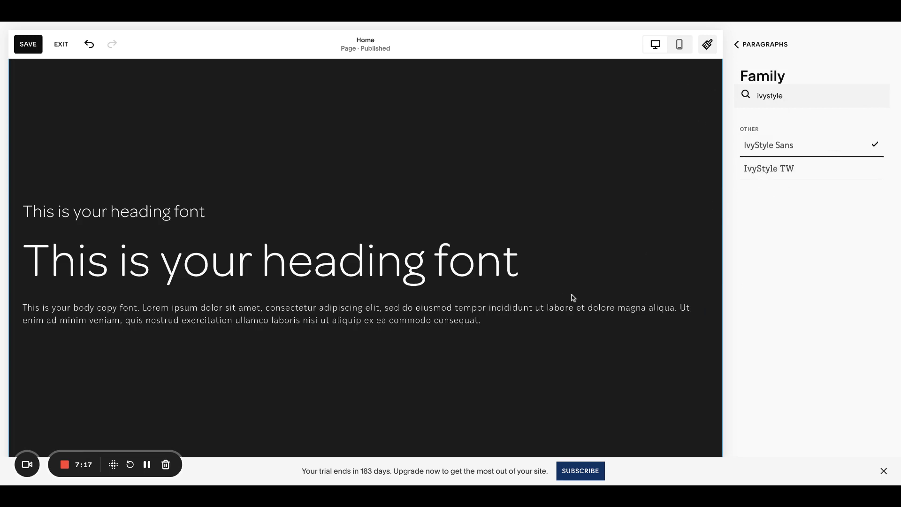
click(763, 45)
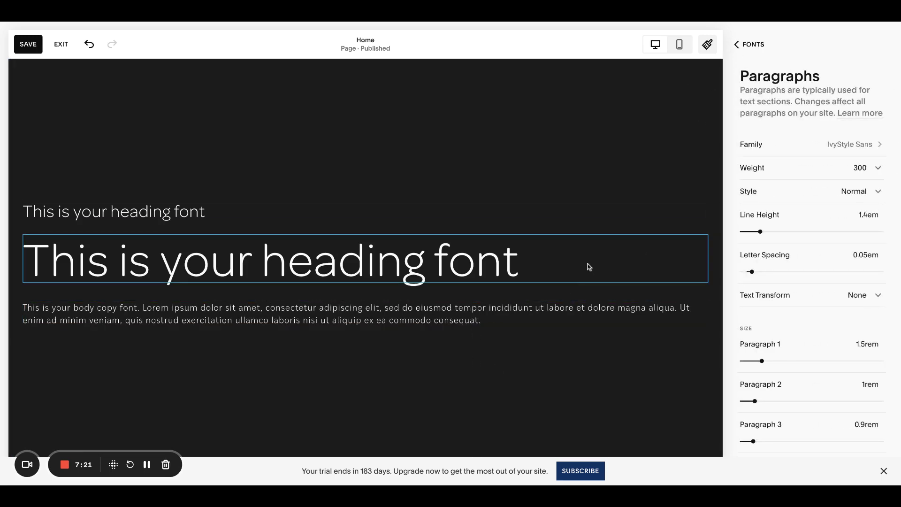
click(751, 48)
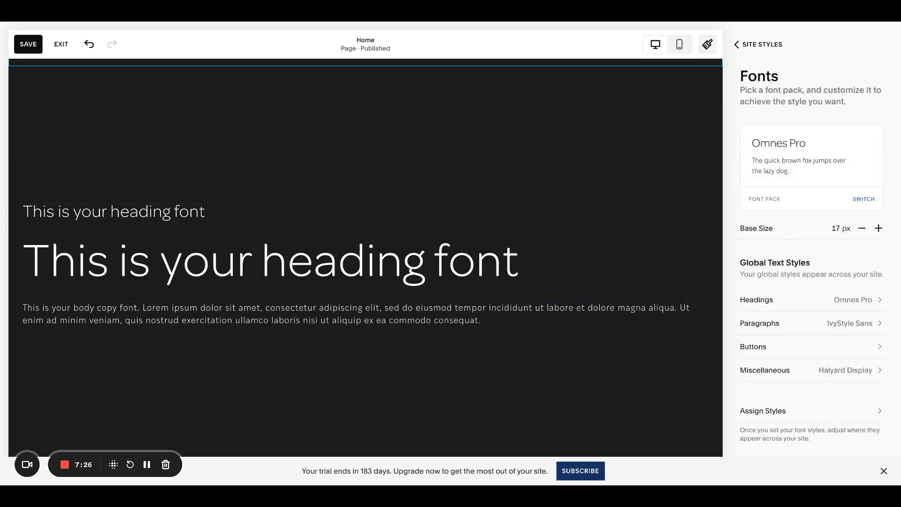
Search 'quiche' and change the heading font from Omnes Pro to Quiche Sans, after trying Quiche Display
click(825, 300)
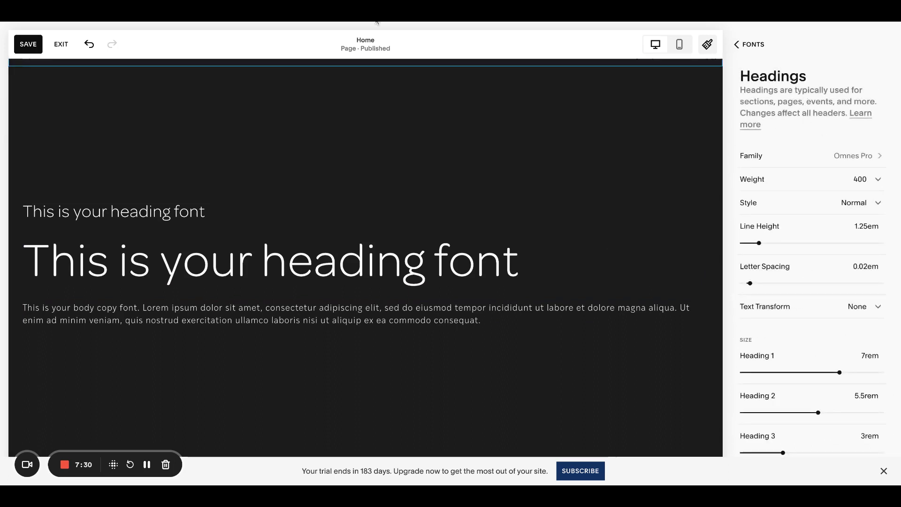
click(839, 157)
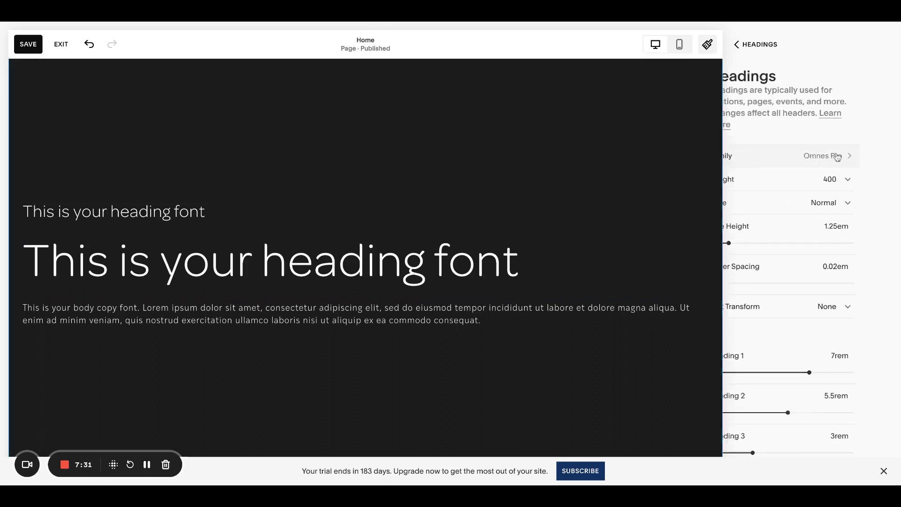
click(848, 97)
text(quiche)
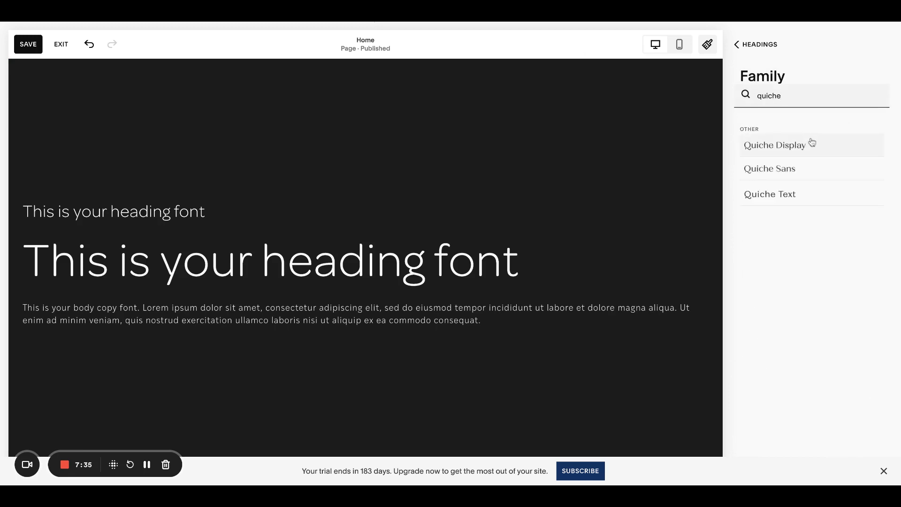
click(811, 143)
click(802, 172)
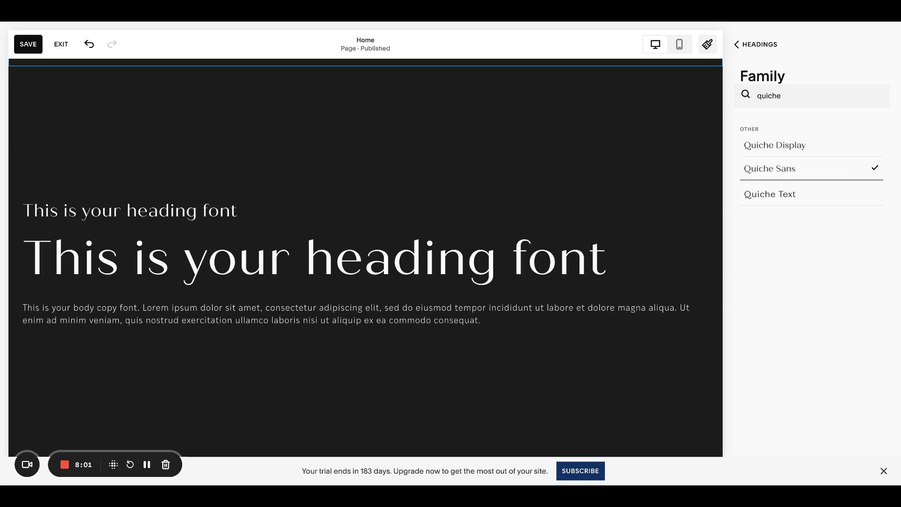
Replace the search with 'fatfra' and set the heading font to FatFrank
double_click(802, 94)
text(fatf)
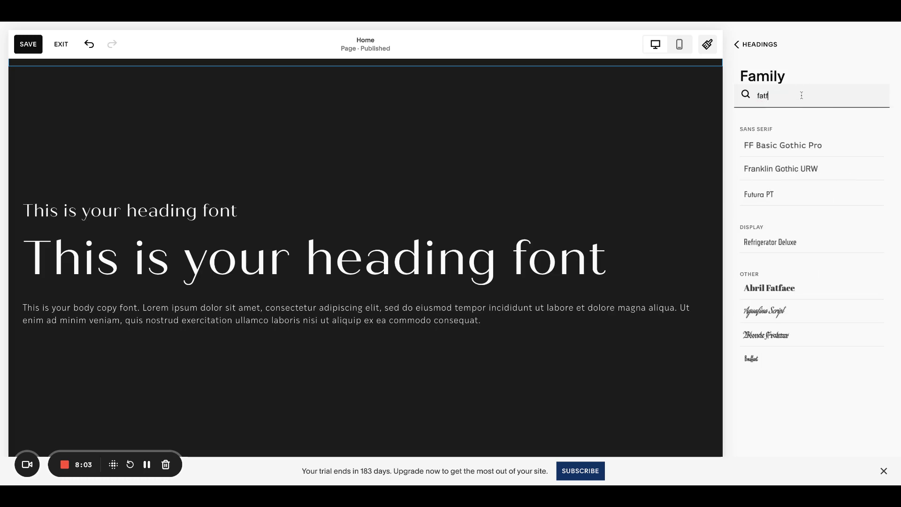
text(ra)
click(791, 146)
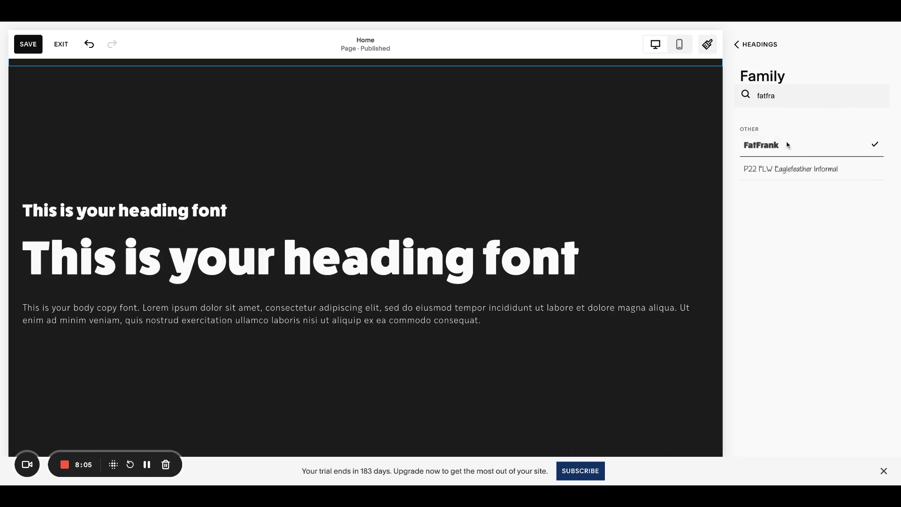
Change the paragraph font family from IvyStyle Sans to Nobel
click(756, 44)
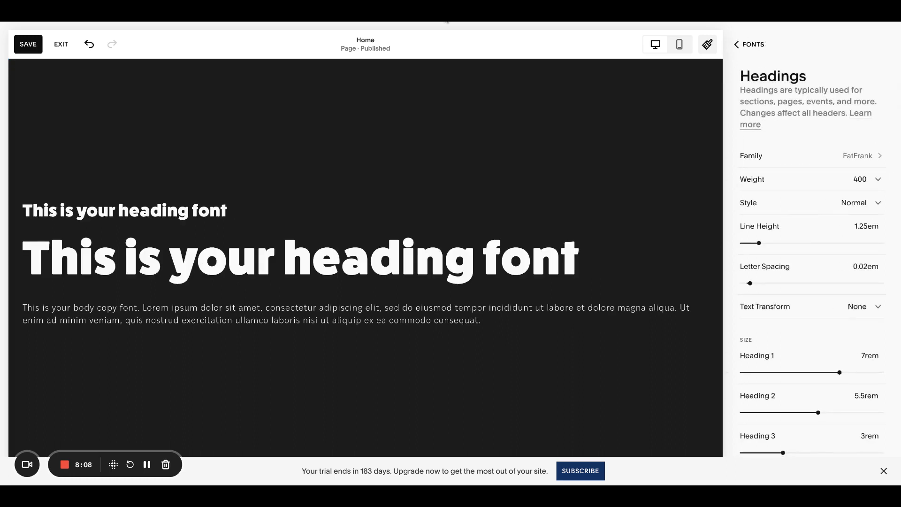
click(751, 45)
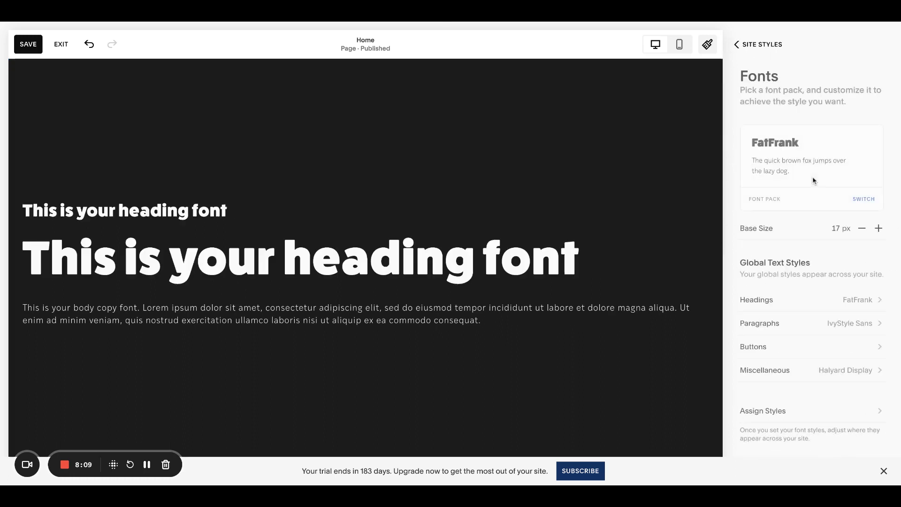
click(825, 322)
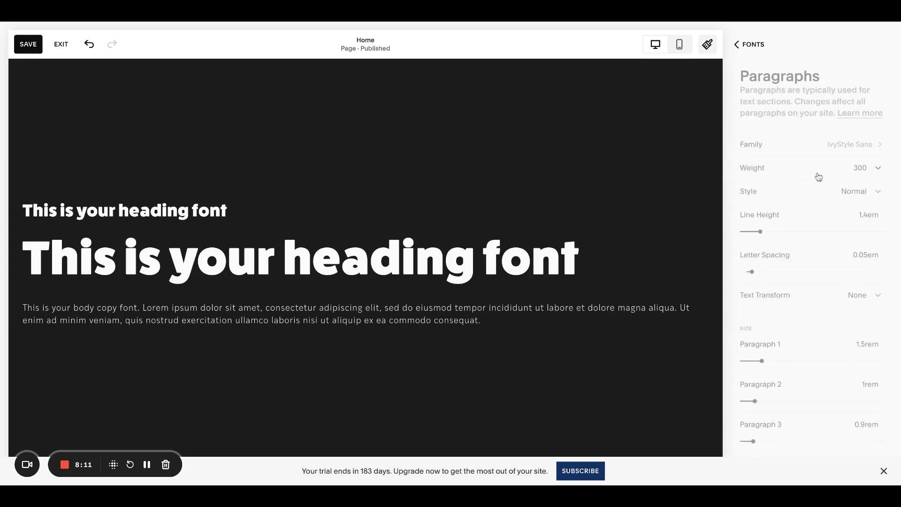
click(873, 147)
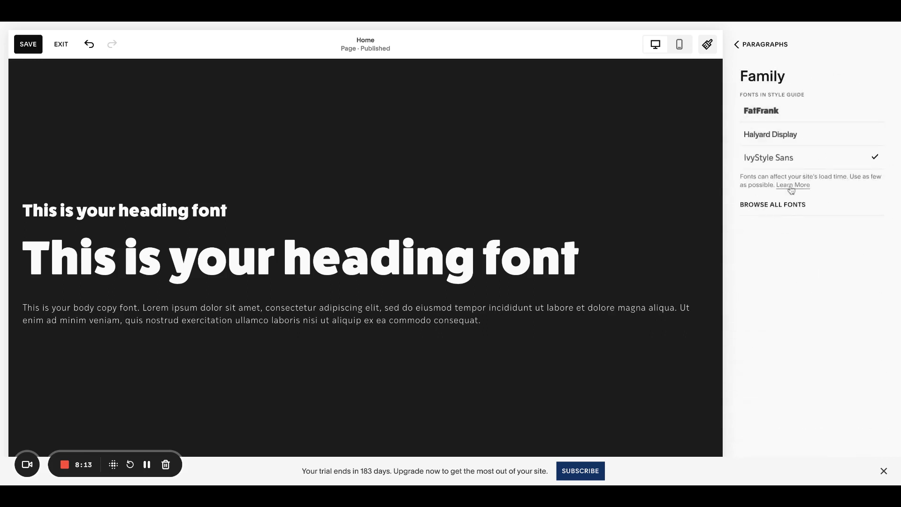
click(793, 95)
text(mod)
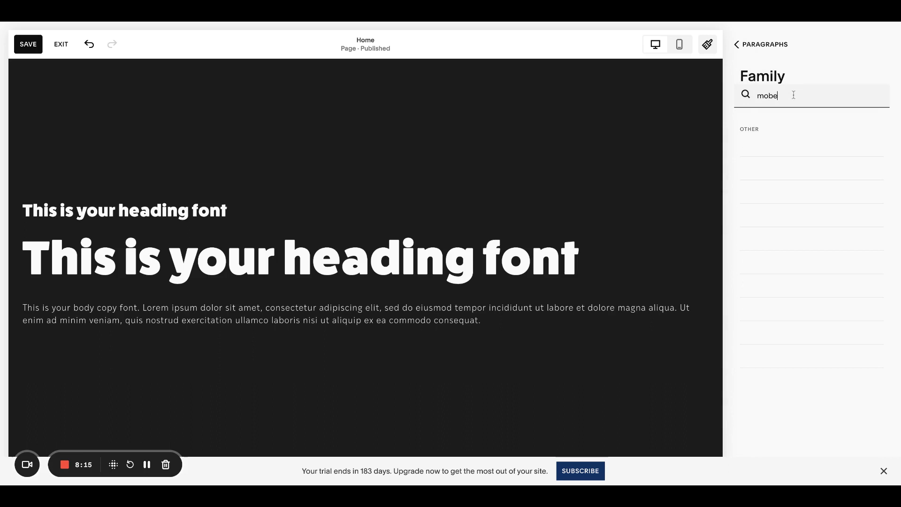
key(BackSpace)
key(BackSpace)
key(BackSpace)
text(nobel)
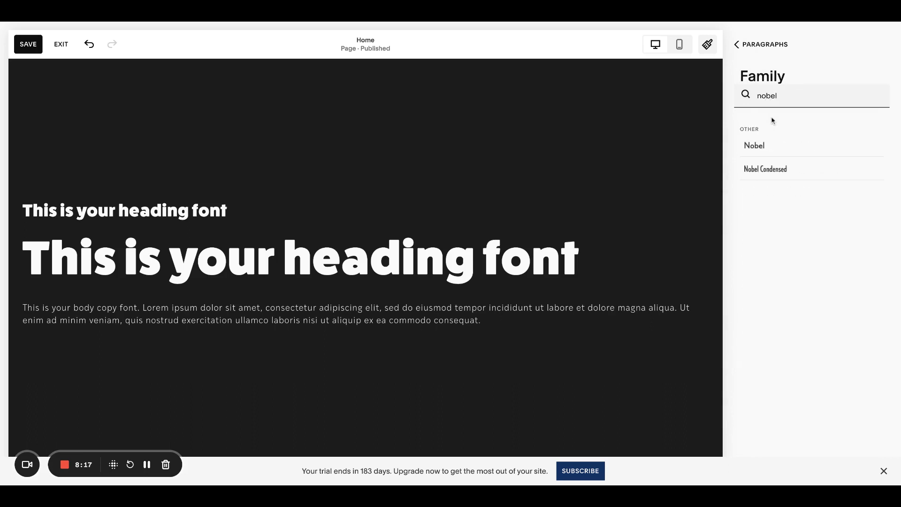
click(766, 145)
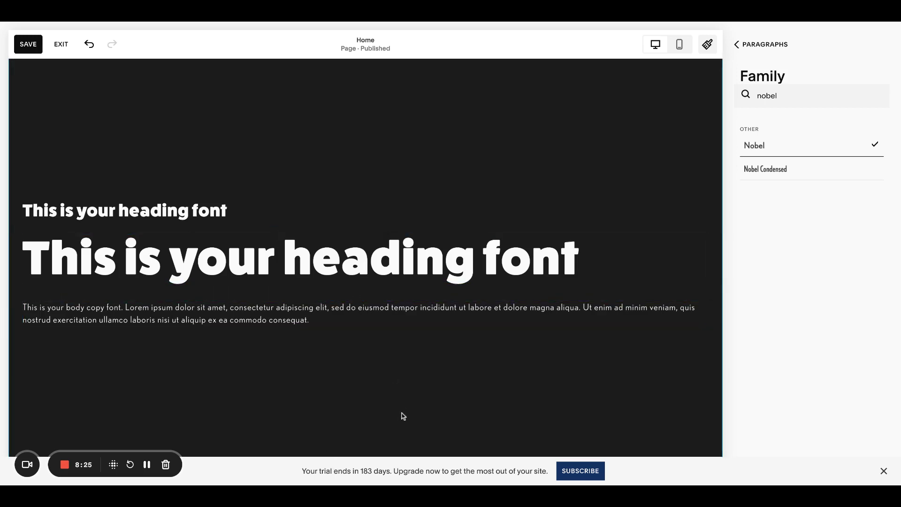
Increase the Paragraph 2 size from 1rem to 1.1rem
click(750, 45)
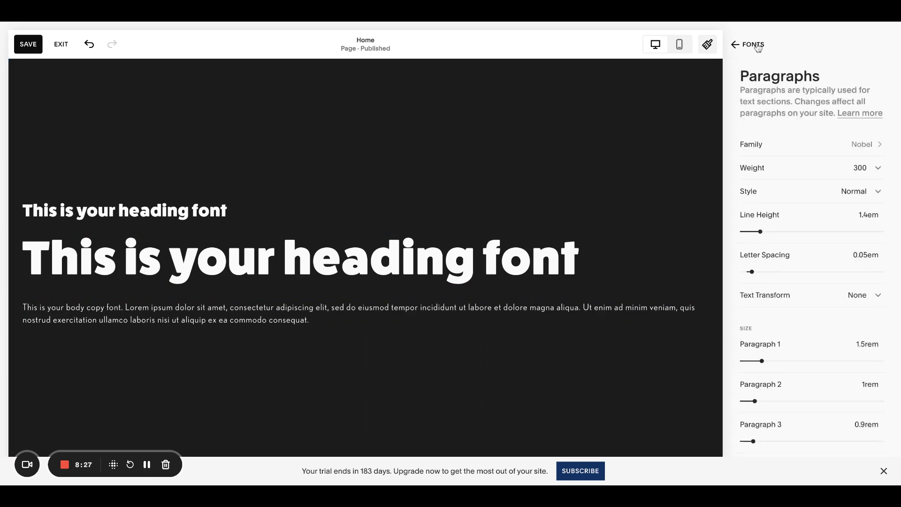
drag(755, 401, 756, 402)
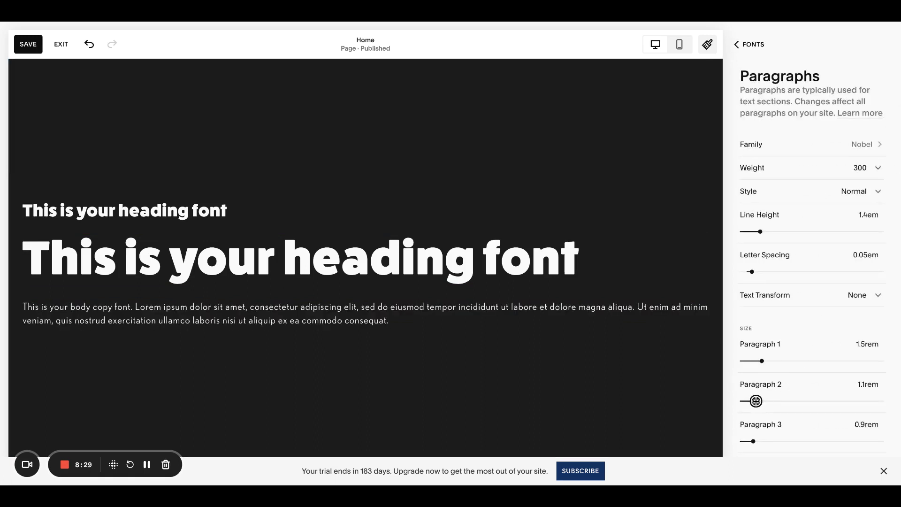